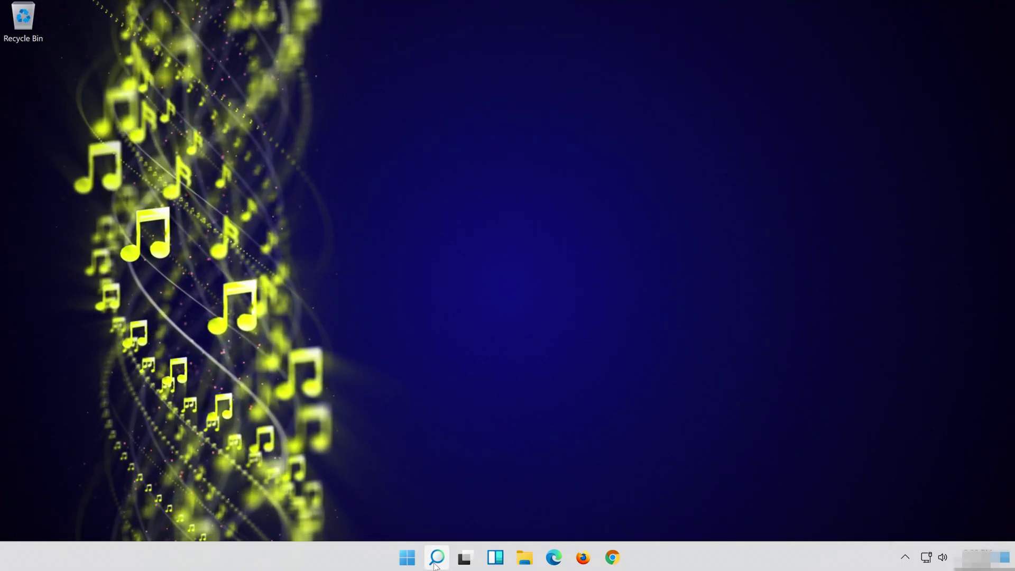
- Launch the Settings app from Windows search to reach System > Troubleshoot
{"action": "left_click", "coordinate": [435, 557]}
{"action": "type", "text": "sett"}
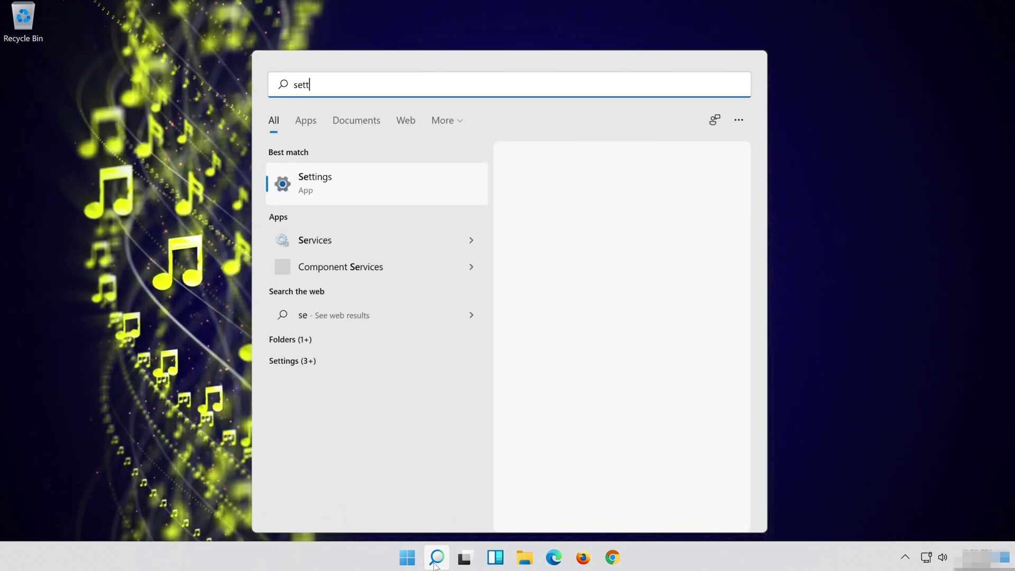
{"action": "type", "text": "ings"}
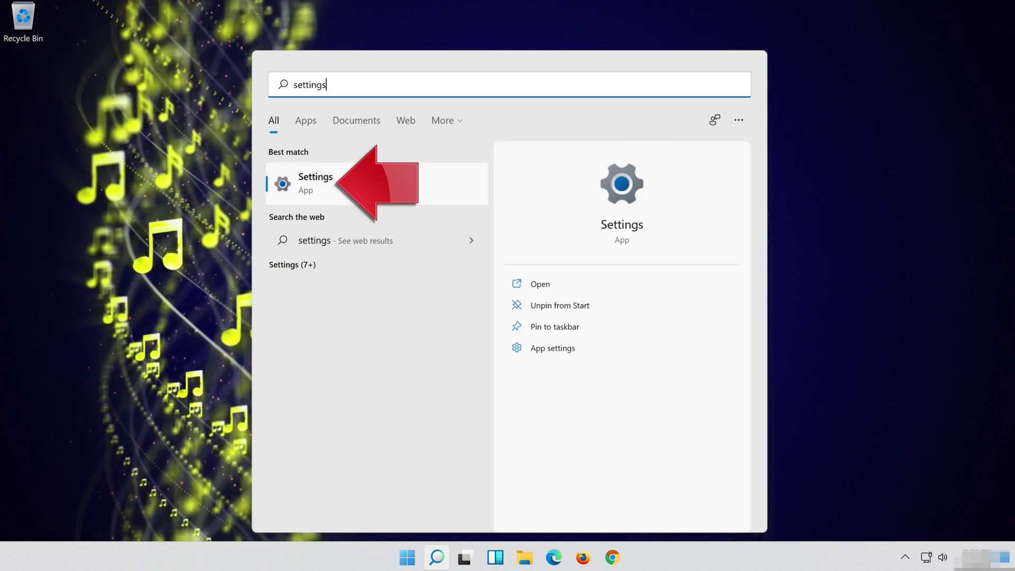
{"action": "left_click", "coordinate": [374, 188]}
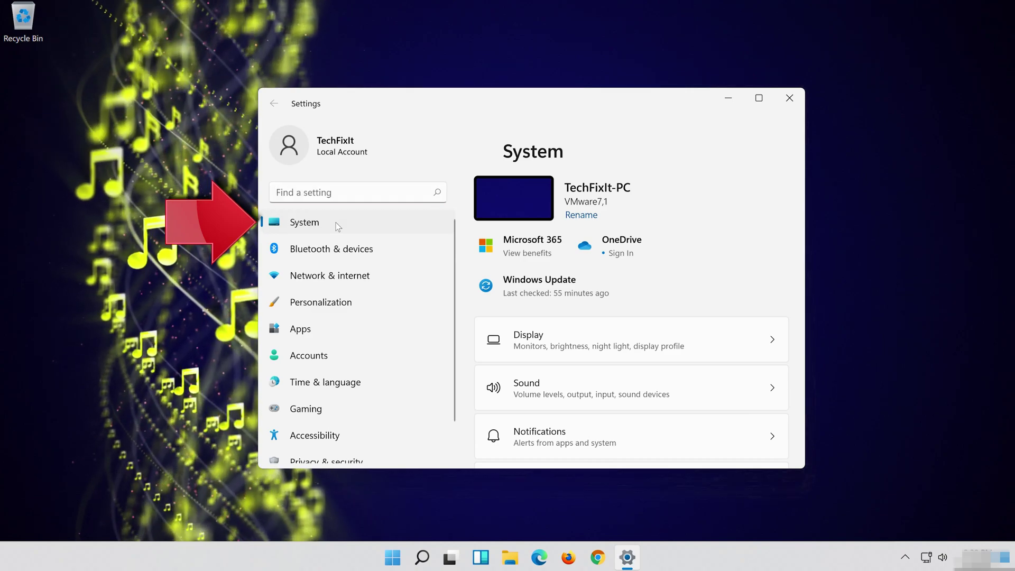
{"action": "scroll", "coordinate": [578, 363], "scroll_direction": "down", "scroll_amount": 2}
{"action": "scroll", "coordinate": [576, 373], "scroll_direction": "down", "scroll_amount": 1}
{"action": "scroll", "coordinate": [575, 372], "scroll_direction": "down", "scroll_amount": 2}
{"action": "scroll", "coordinate": [575, 377], "scroll_direction": "down", "scroll_amount": 2}
{"action": "scroll", "coordinate": [574, 377], "scroll_direction": "down", "scroll_amount": 1}
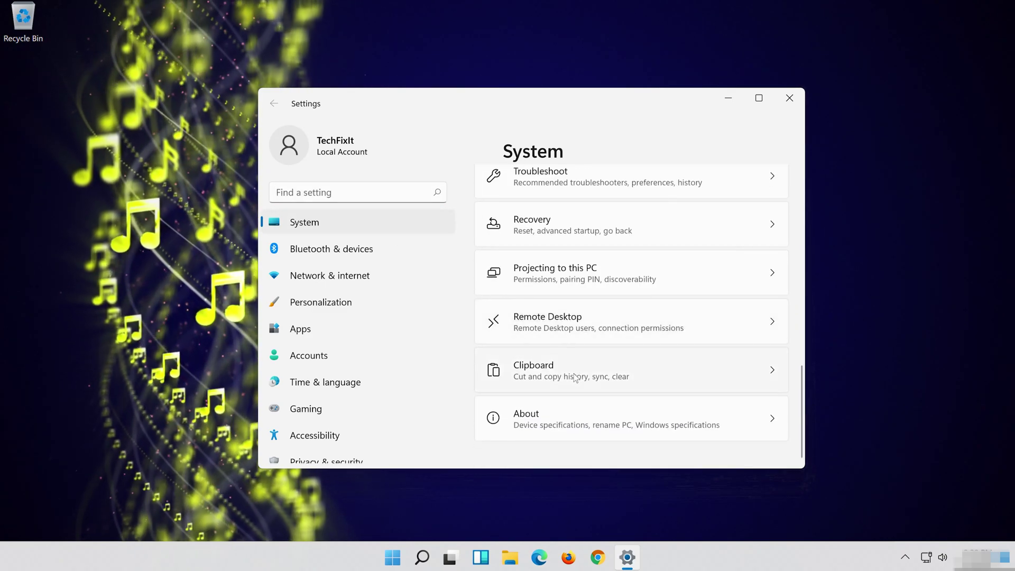
{"action": "scroll", "coordinate": [555, 345], "scroll_direction": "up", "scroll_amount": 2}
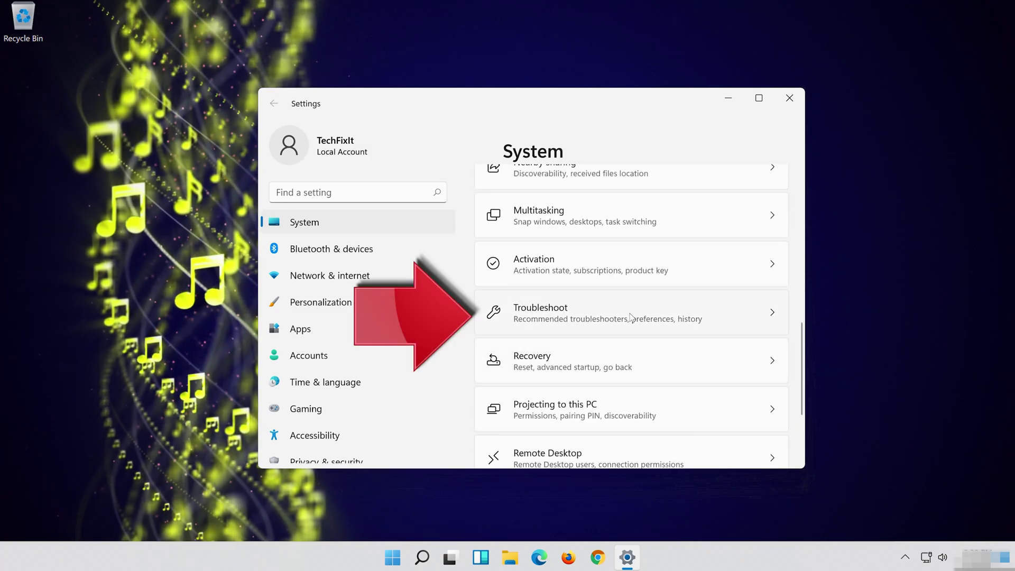
- Run the Playing Audio troubleshooter from the Other troubleshooters list
{"action": "left_click", "coordinate": [631, 317]}
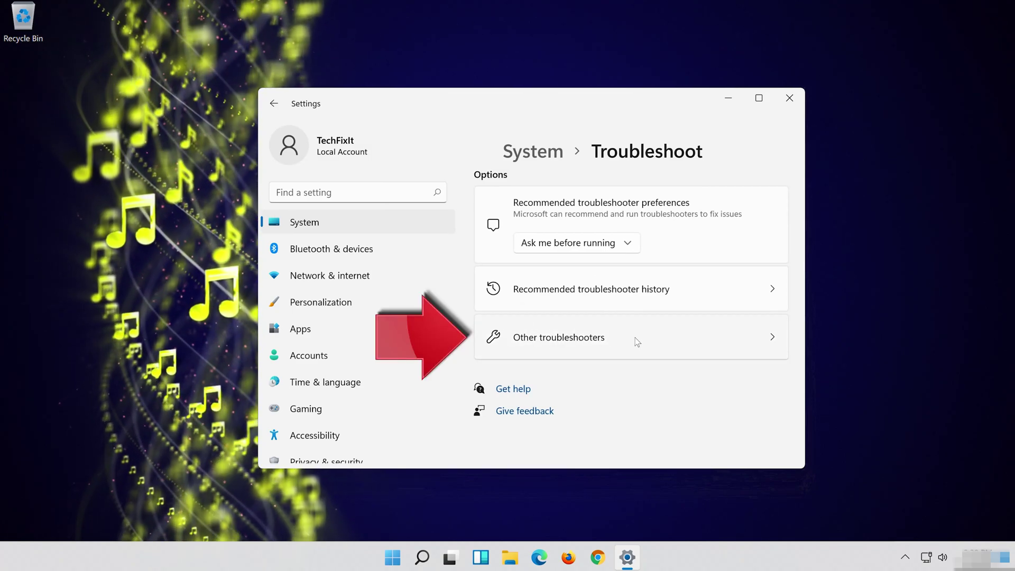
{"action": "left_click", "coordinate": [635, 341]}
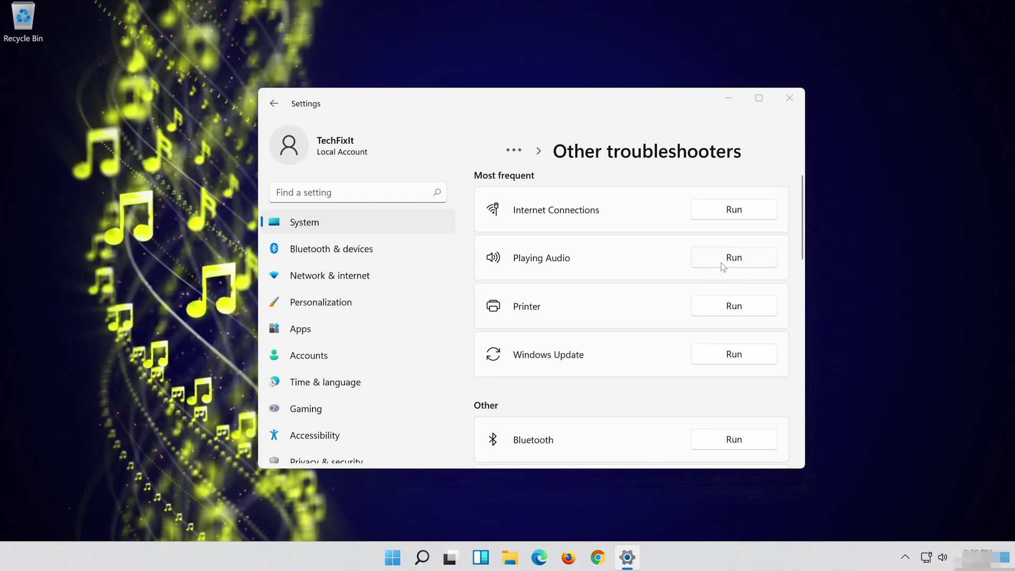
{"action": "left_click", "coordinate": [721, 267]}
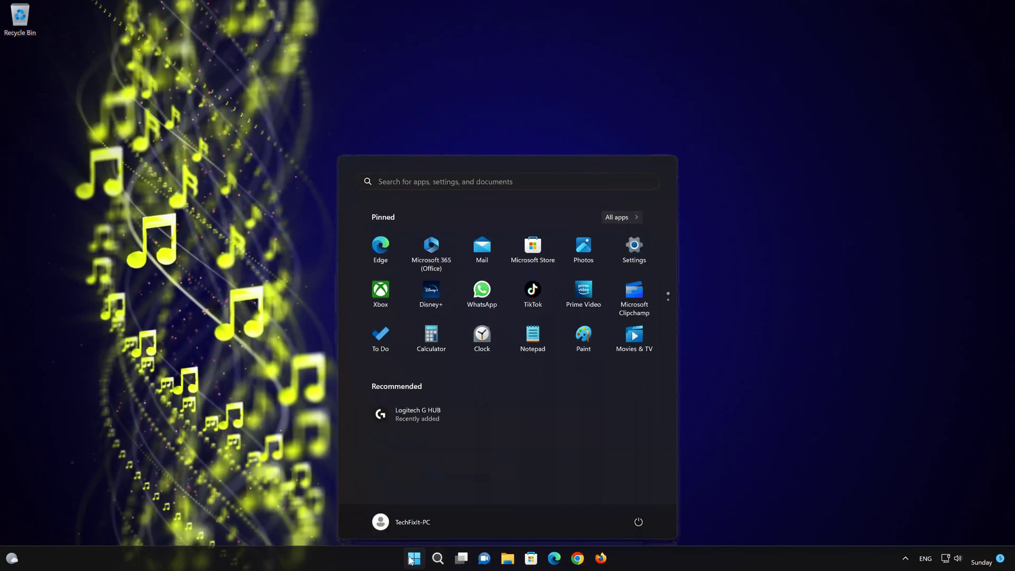
{"action": "type", "text": "c"}
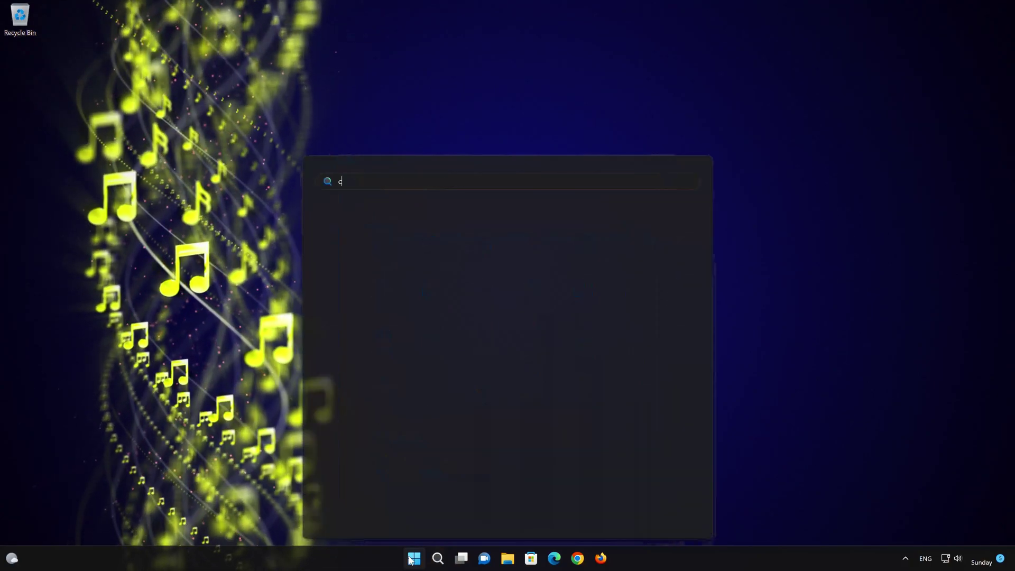
{"action": "type", "text": "otrol pan"}
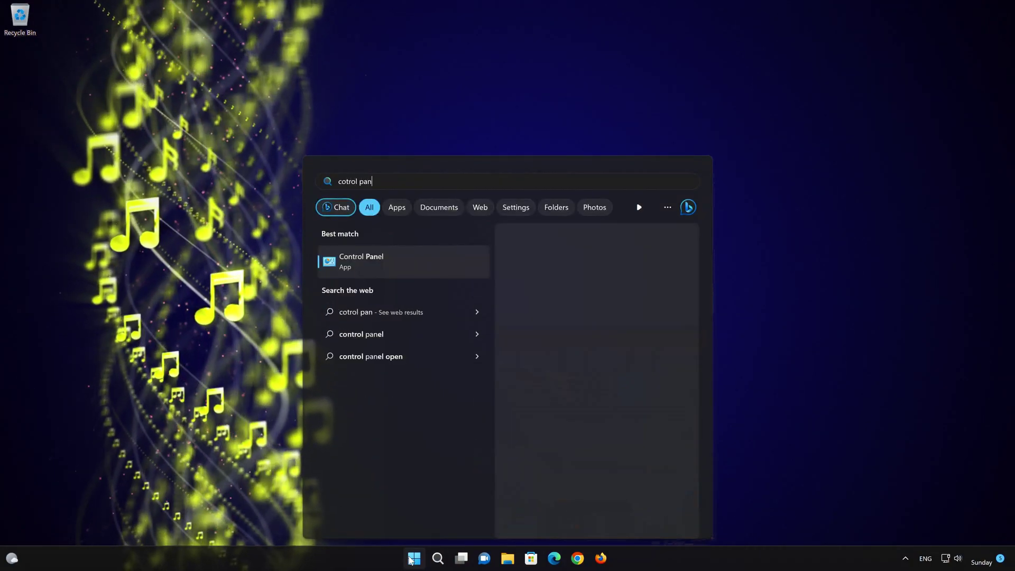
- Open Control Panel from search and go to Hardware and Sound
{"action": "key", "text": "Return"}
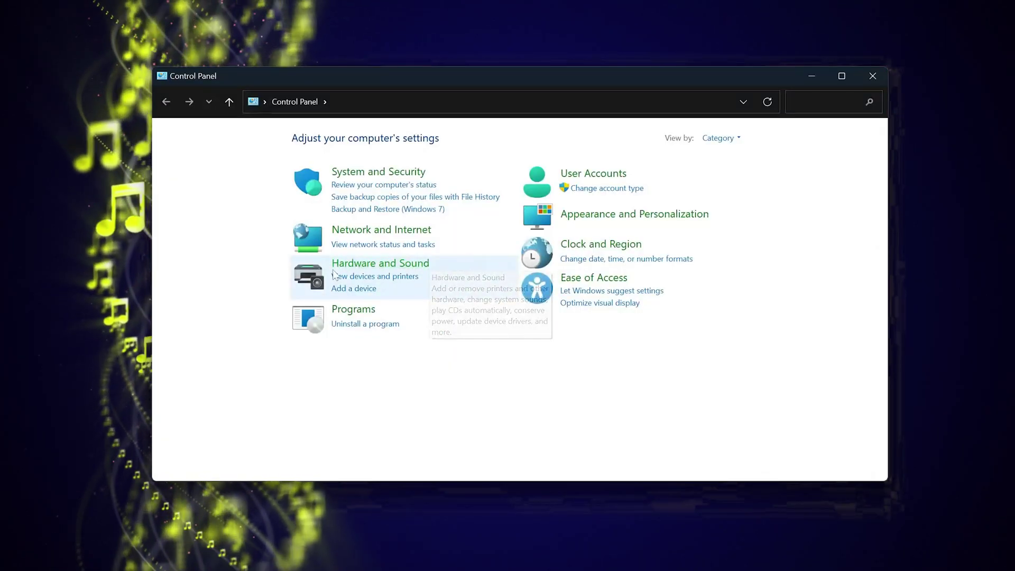
{"action": "left_click", "coordinate": [405, 270]}
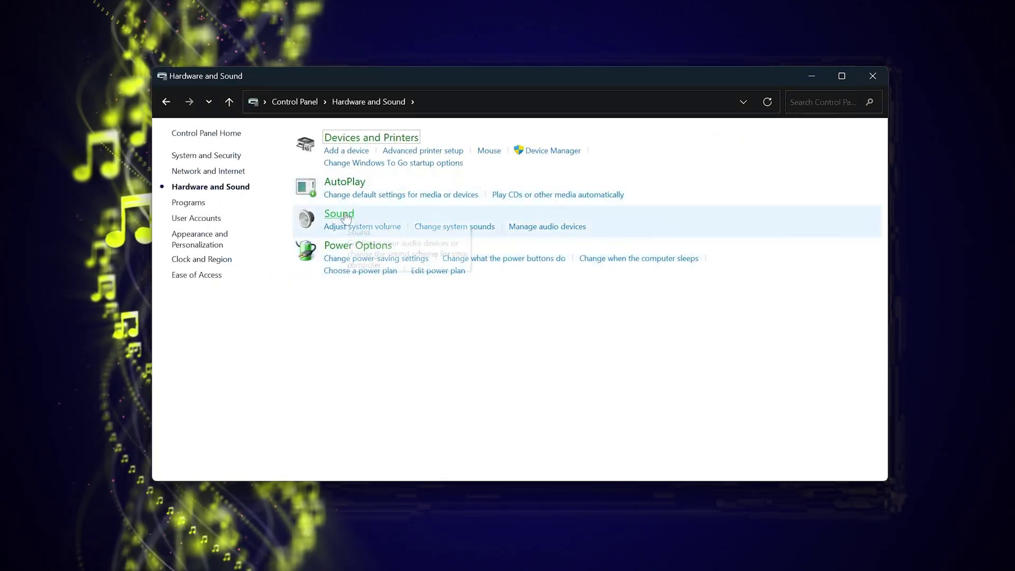
- Open Properties for the Headphones device in the Sound dialog's Playback list
{"action": "left_click", "coordinate": [346, 219]}
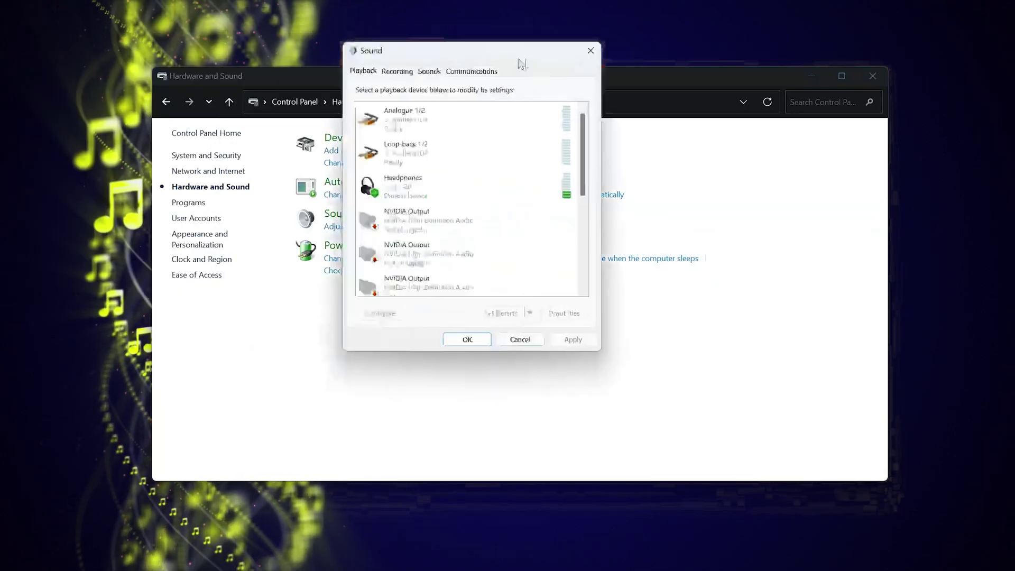
{"action": "left_click", "coordinate": [518, 238]}
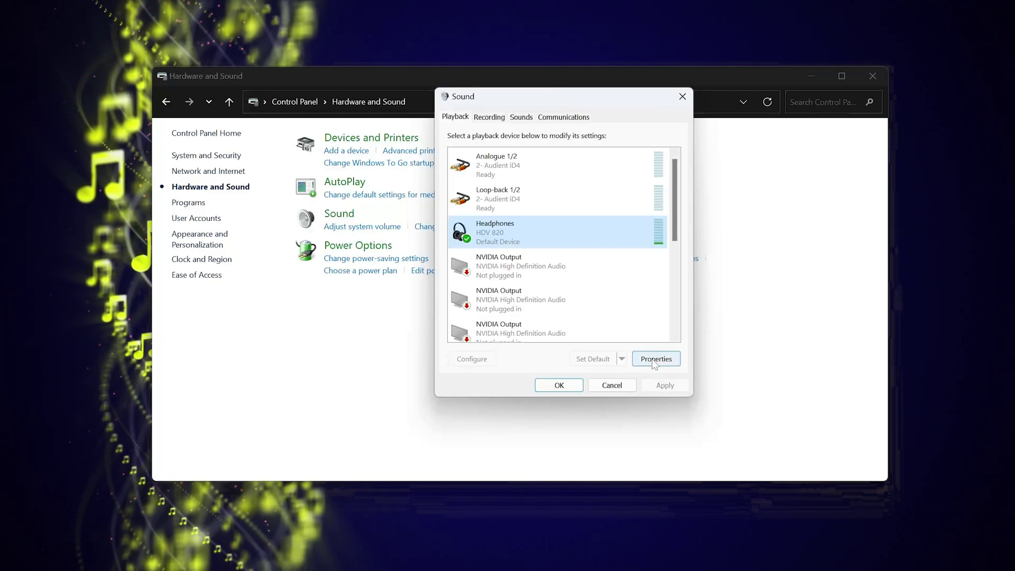
{"action": "left_click", "coordinate": [653, 361]}
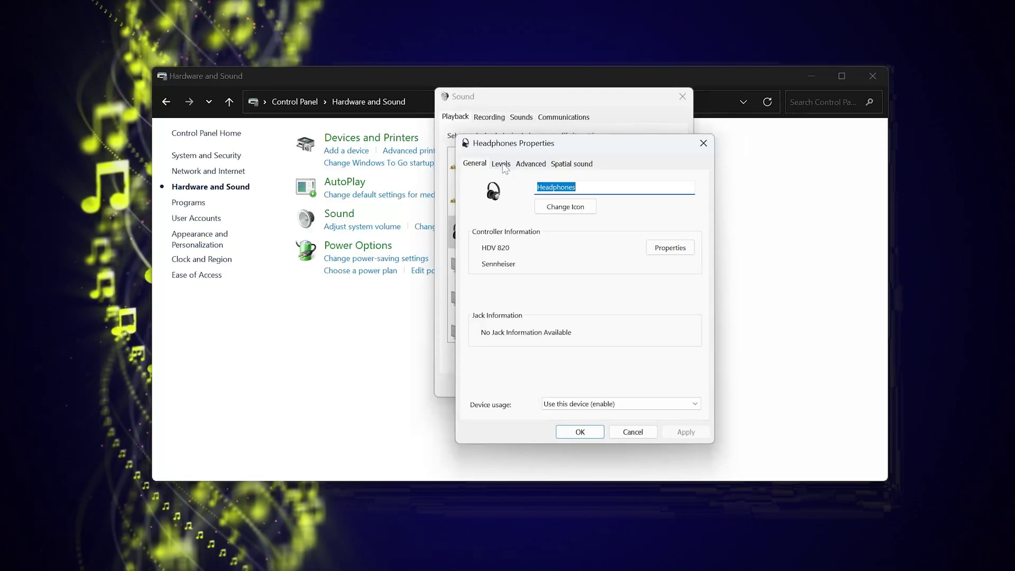
- Verify the Headphones left and right balance are both 100, then close the dialogs
{"action": "left_click", "coordinate": [502, 165]}
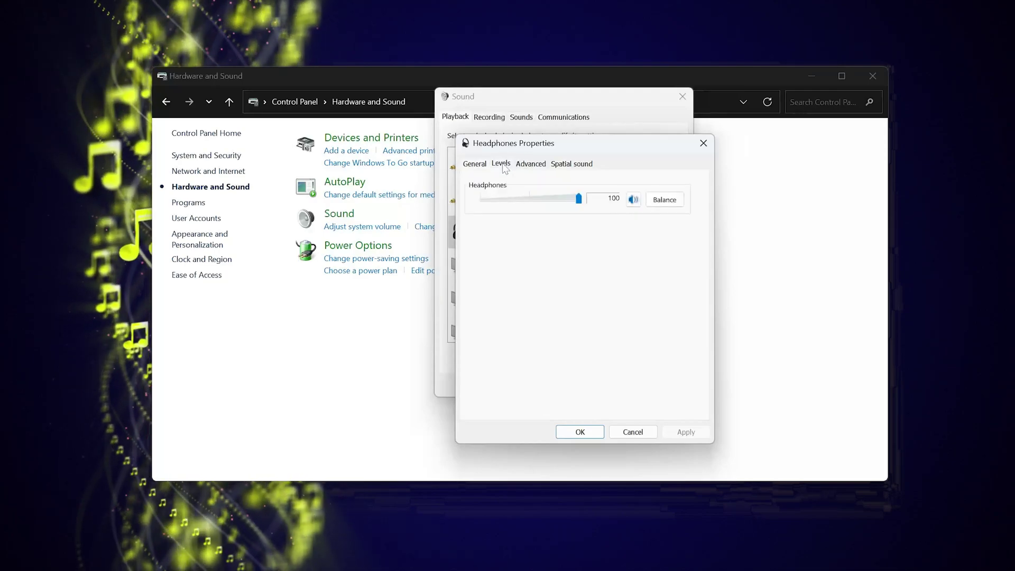
{"action": "left_click", "coordinate": [659, 203]}
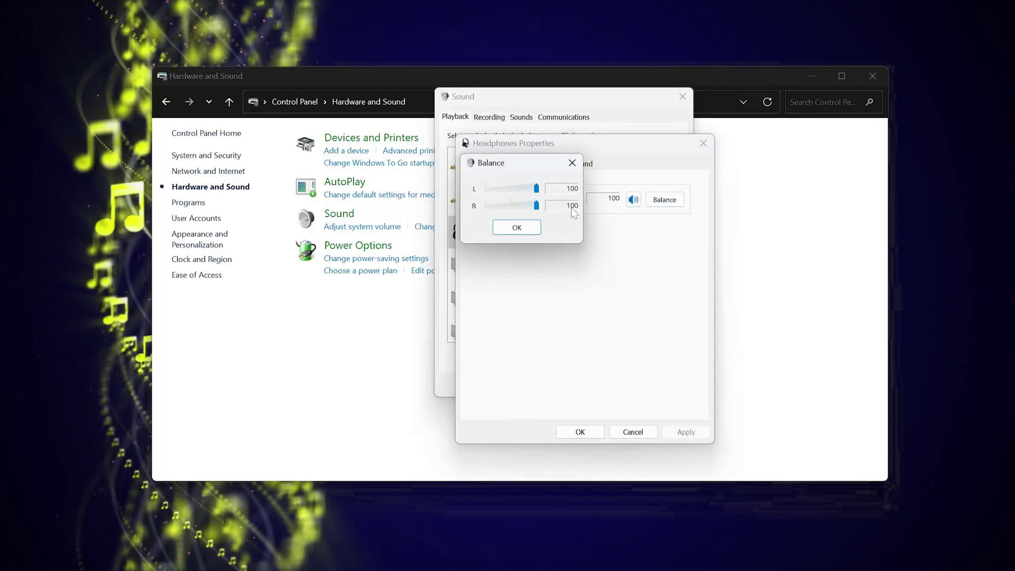
{"action": "left_click", "coordinate": [517, 228]}
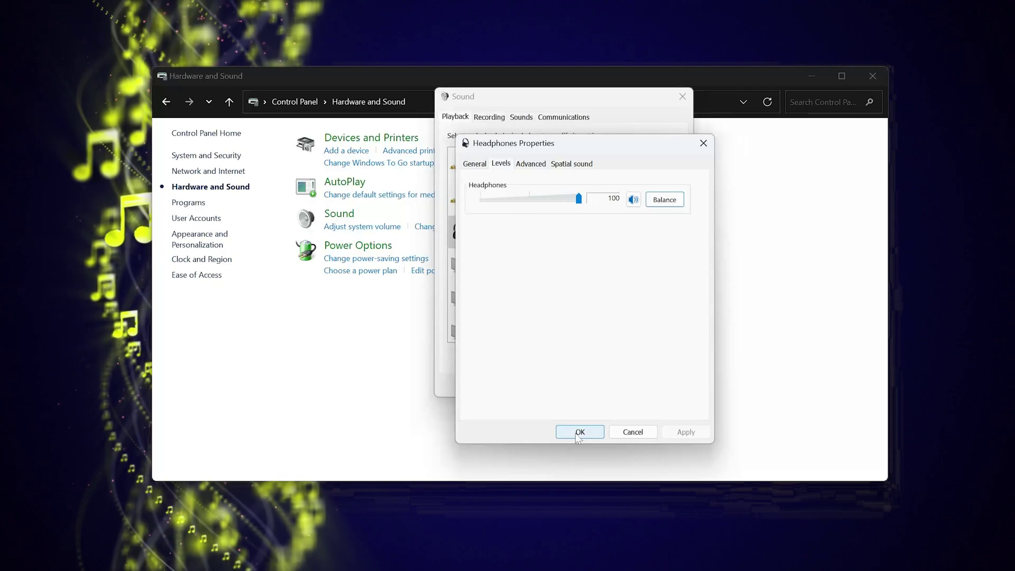
{"action": "left_click", "coordinate": [578, 432]}
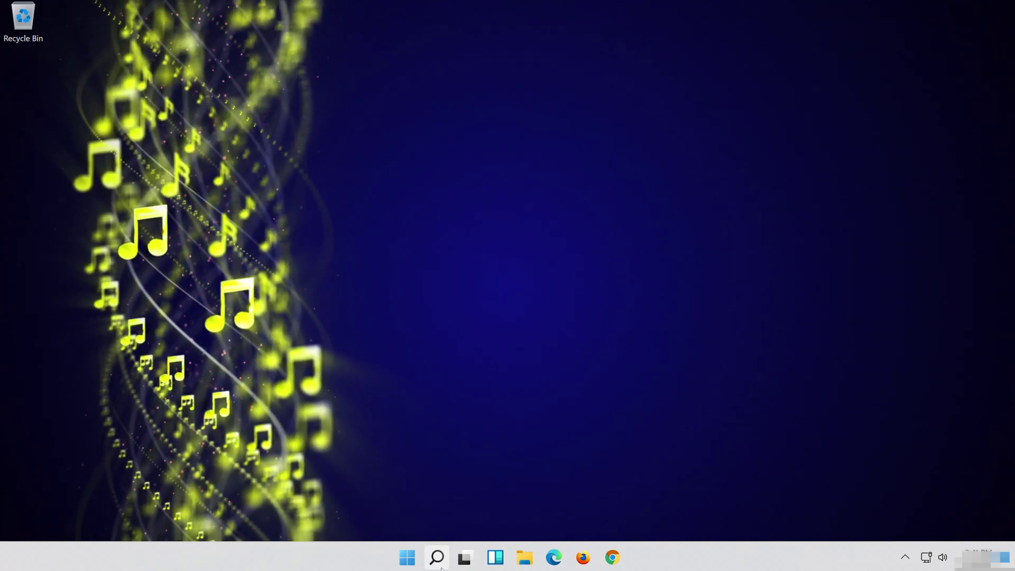
- Reopen Control Panel from Windows search and go to Hardware and Sound
{"action": "left_click", "coordinate": [436, 558]}
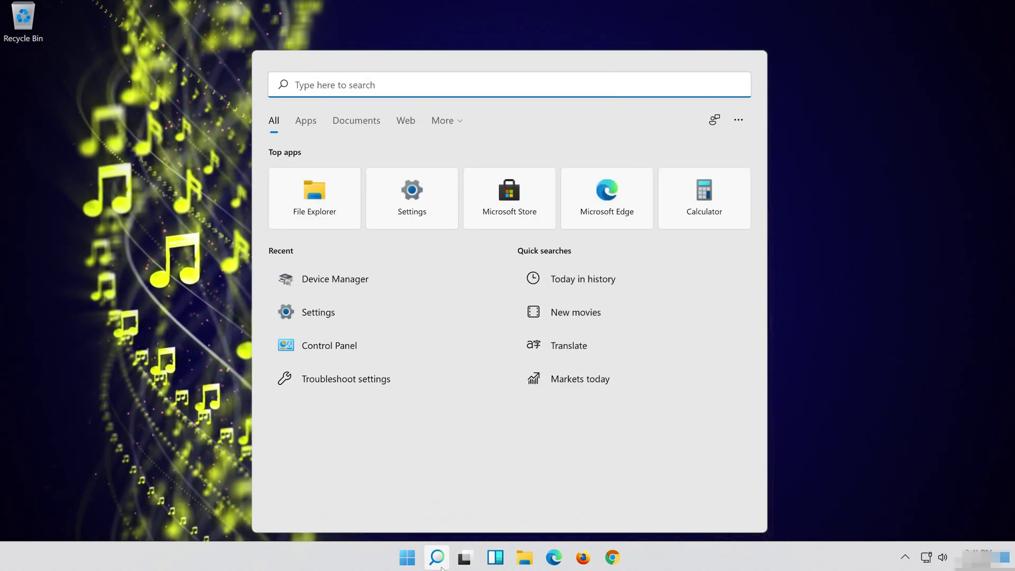
{"action": "type", "text": "control "}
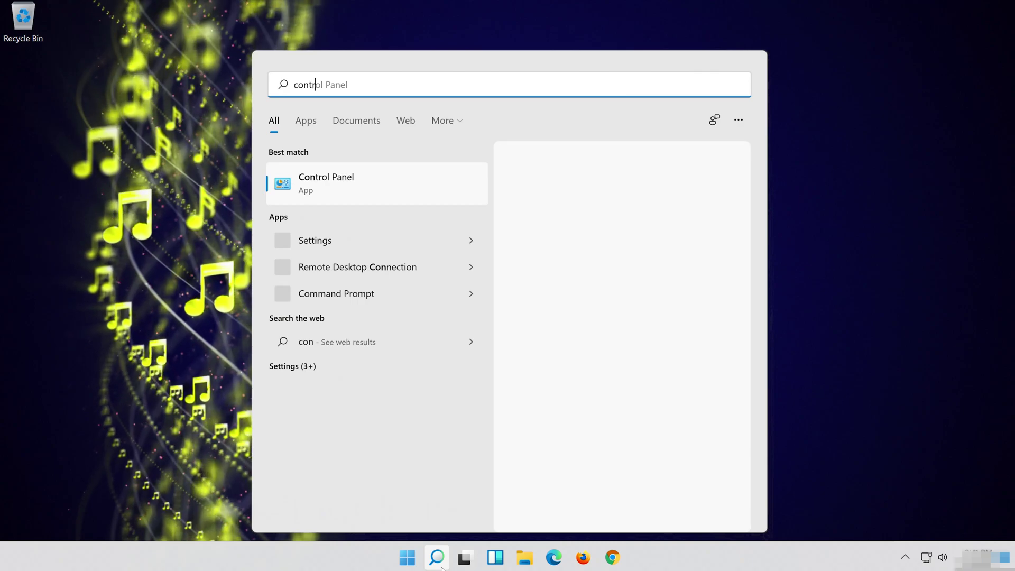
{"action": "type", "text": "panel"}
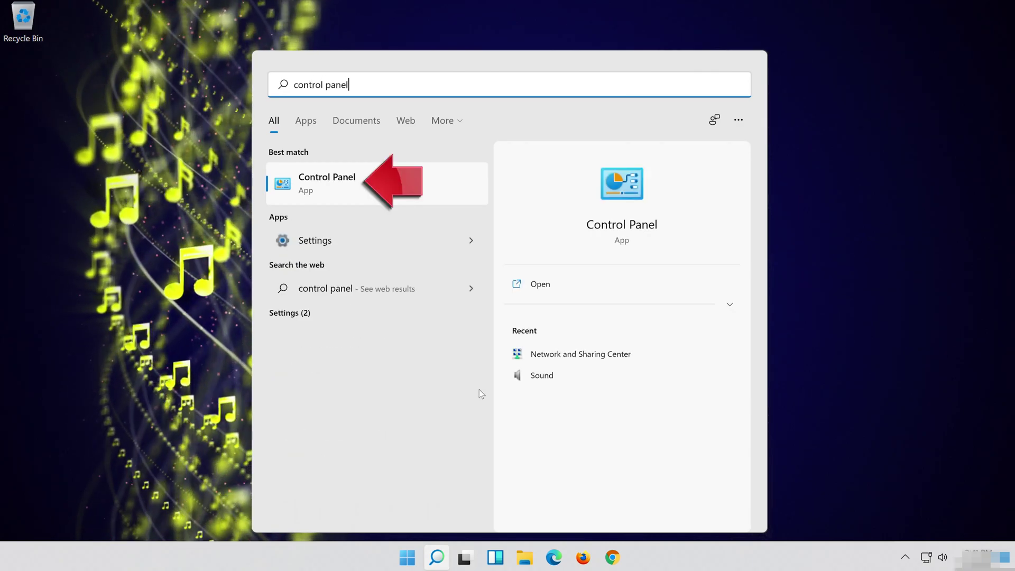
{"action": "left_click", "coordinate": [429, 183]}
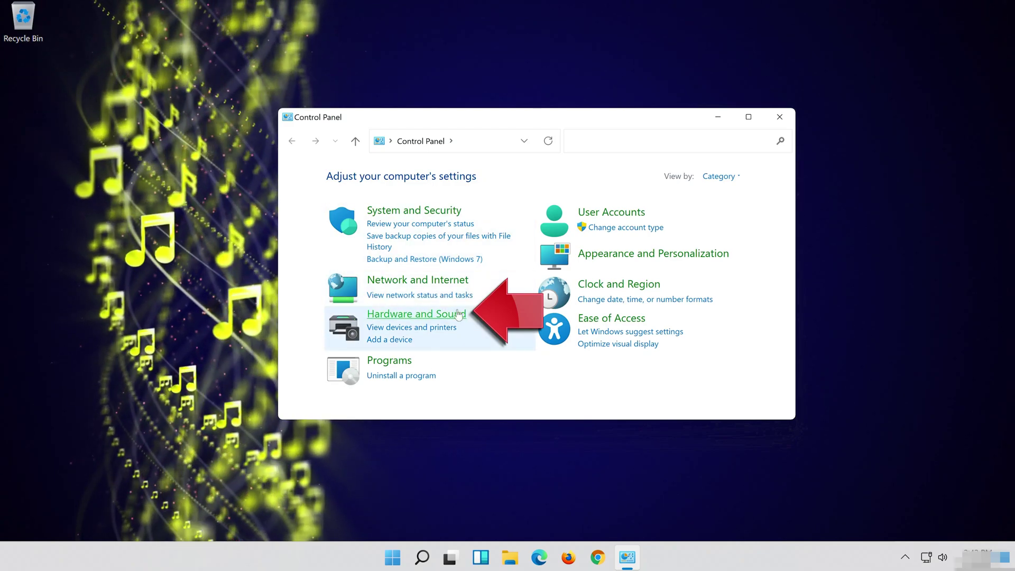
{"action": "left_click", "coordinate": [434, 316]}
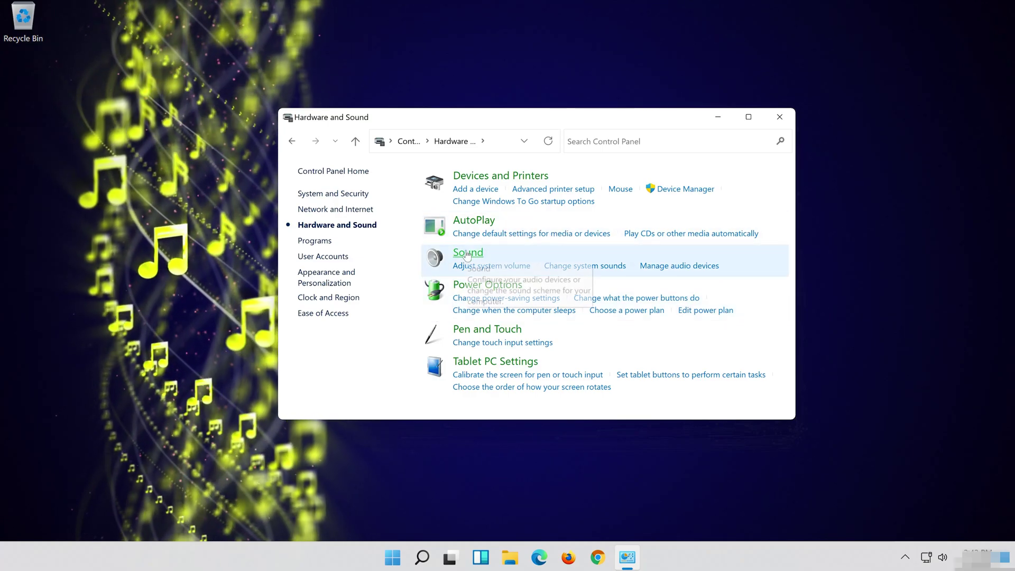
- Open Sound, centre its dialog, close Control Panel and select Speakers
{"action": "left_click", "coordinate": [468, 255]}
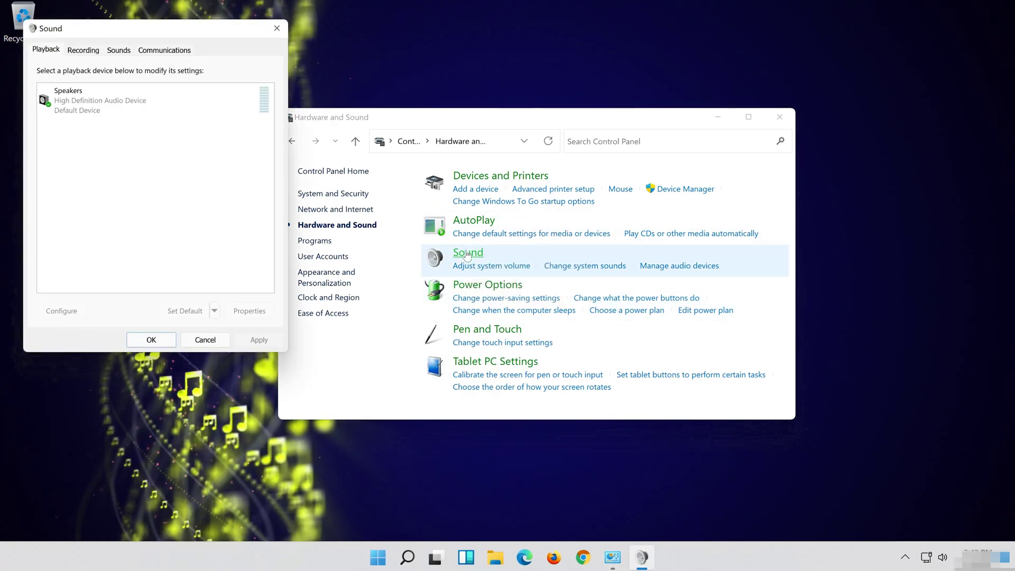
{"action": "left_click_drag", "start_coordinate": [169, 38], "coordinate": [533, 113]}
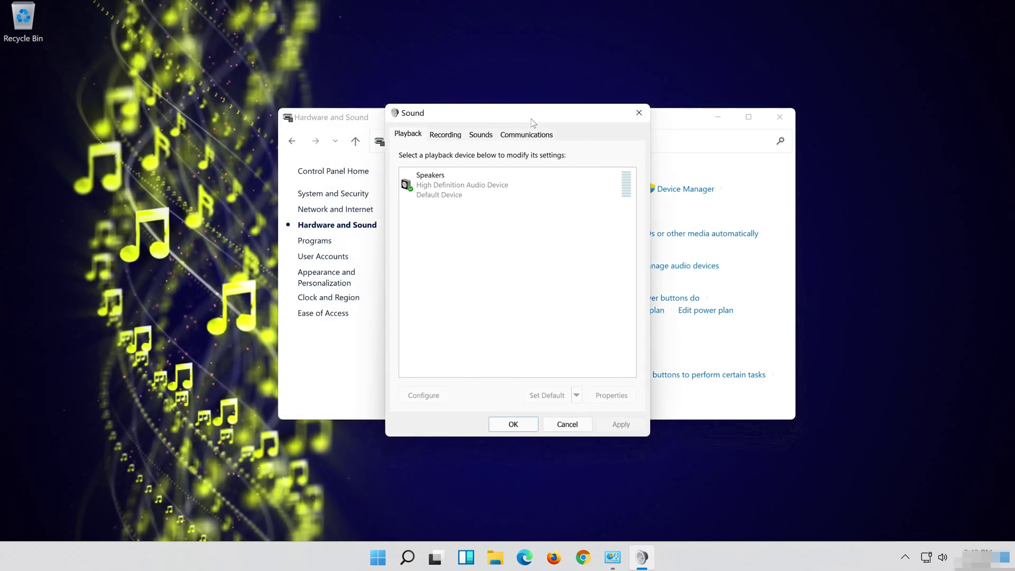
{"action": "left_click", "coordinate": [782, 117]}
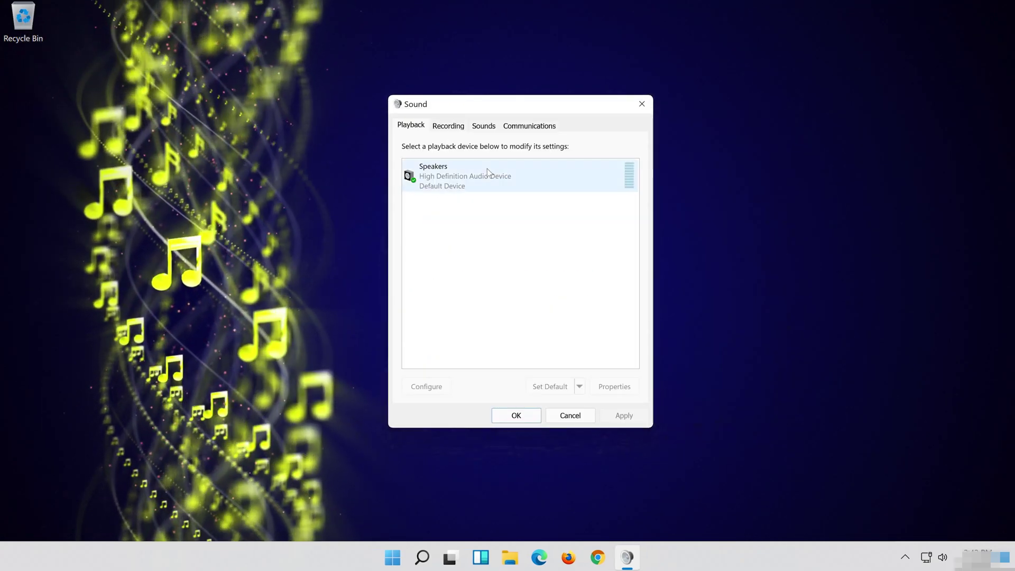
{"action": "left_click", "coordinate": [487, 173]}
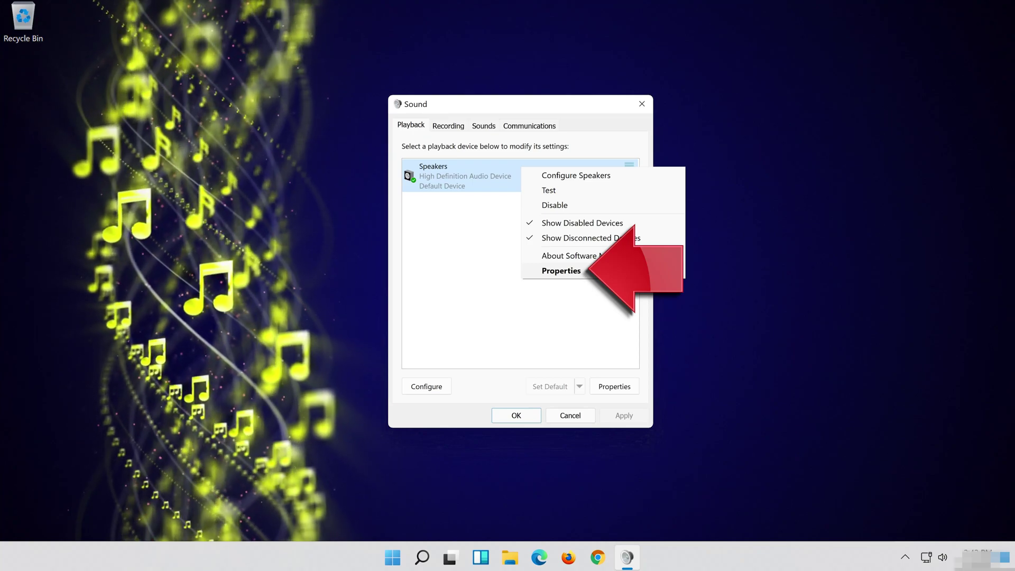
- Disable all audio enhancements in Speakers Properties, then apply and close with OK
{"action": "left_click", "coordinate": [601, 273]}
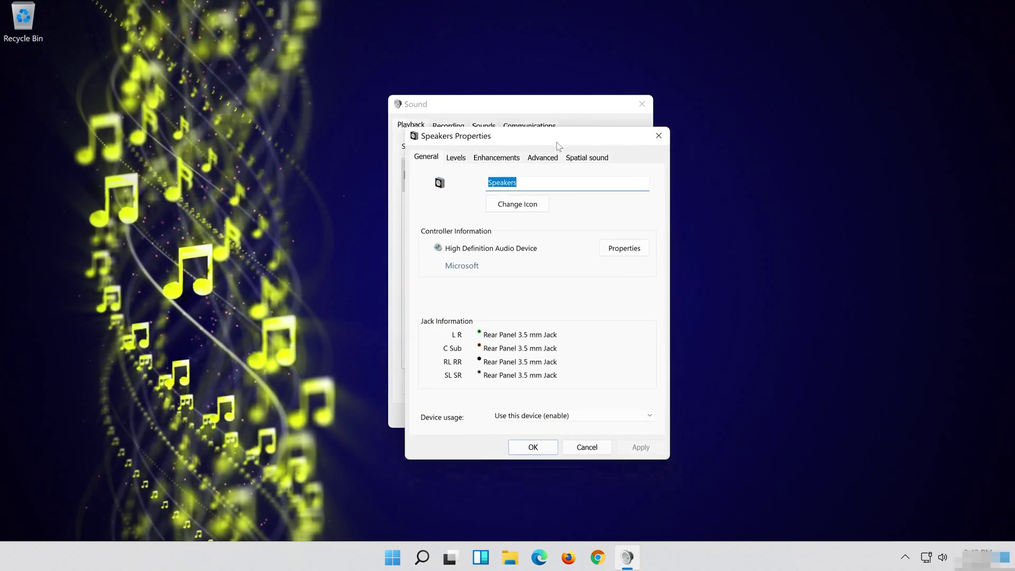
{"action": "left_click_drag", "start_coordinate": [562, 162], "coordinate": [545, 110]}
{"action": "left_click", "coordinate": [501, 121]}
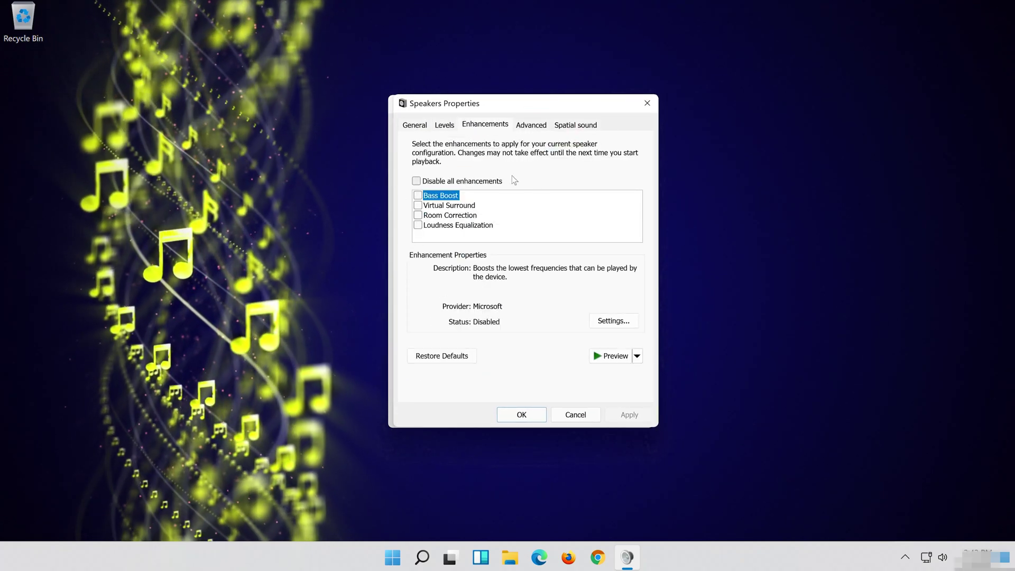
{"action": "left_click", "coordinate": [417, 182]}
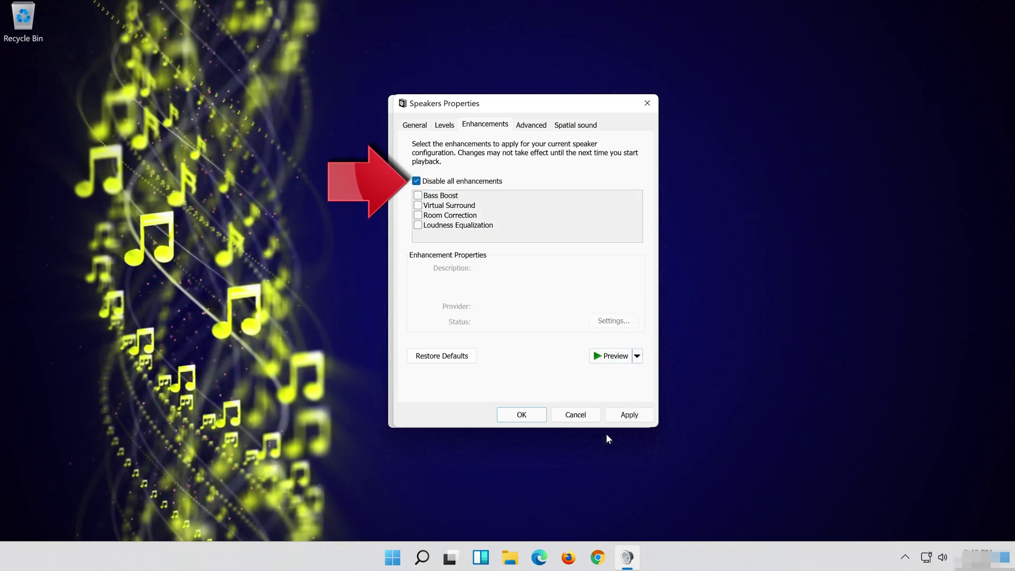
{"action": "left_click", "coordinate": [635, 414]}
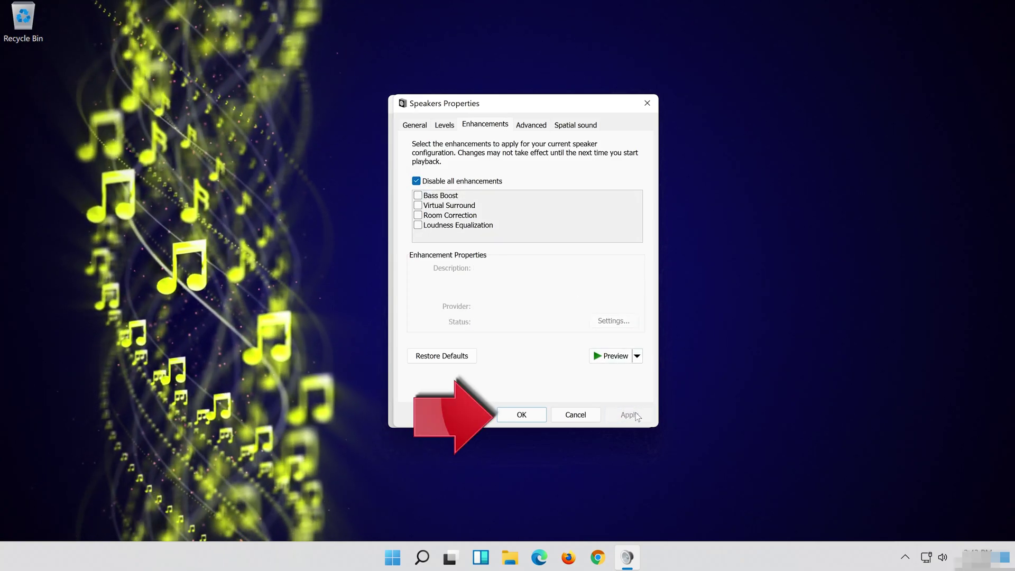
{"action": "left_click", "coordinate": [541, 413]}
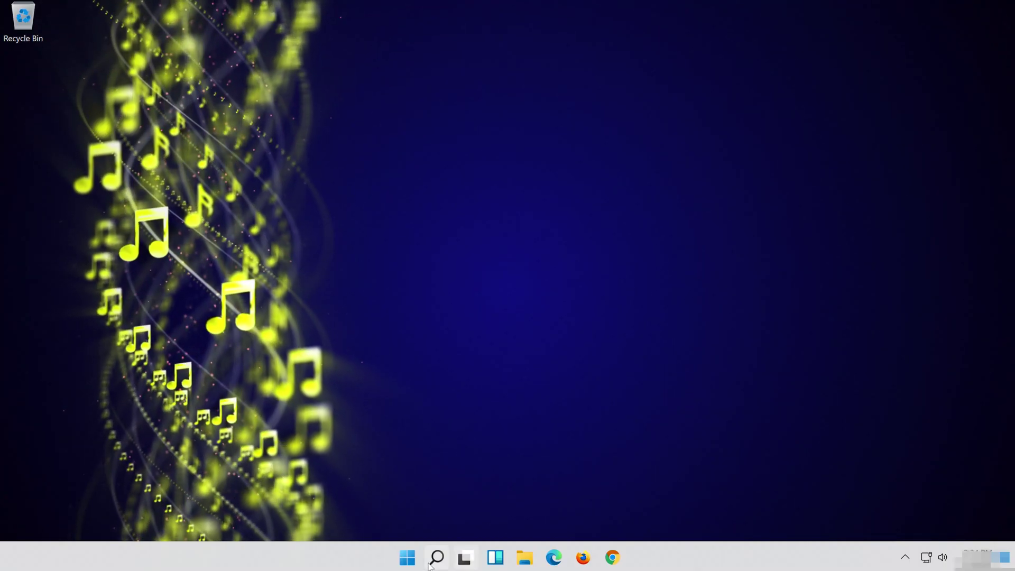
- Open Device Manager from search and expand Sound, video and game controllers
{"action": "left_click", "coordinate": [428, 564]}
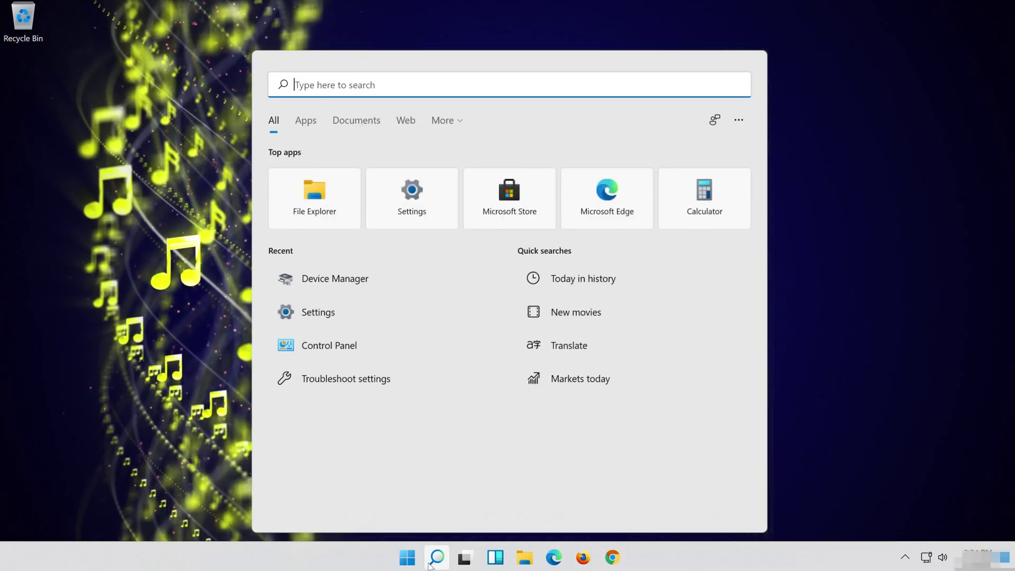
{"action": "type", "text": "device mana"}
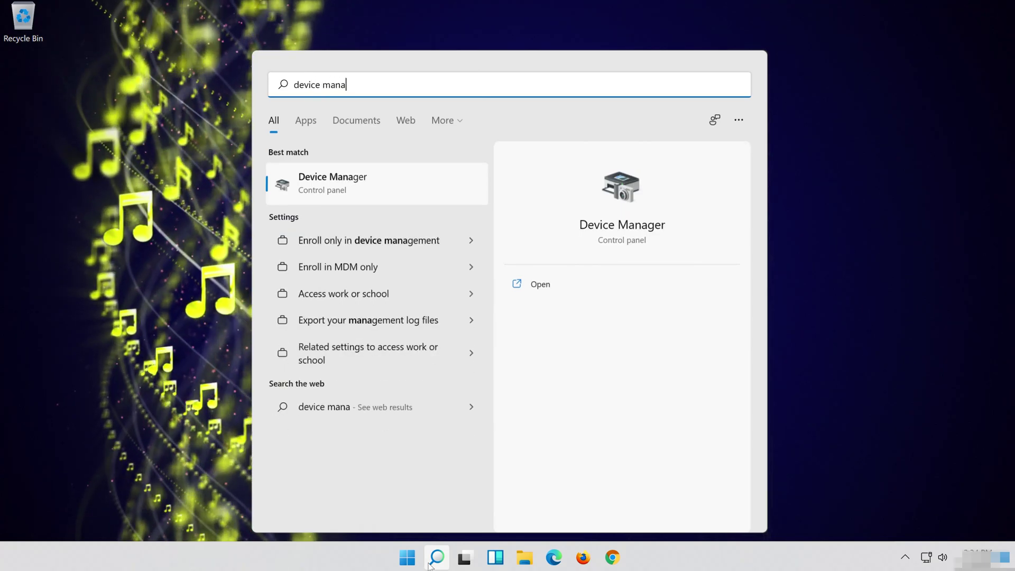
{"action": "type", "text": "ger"}
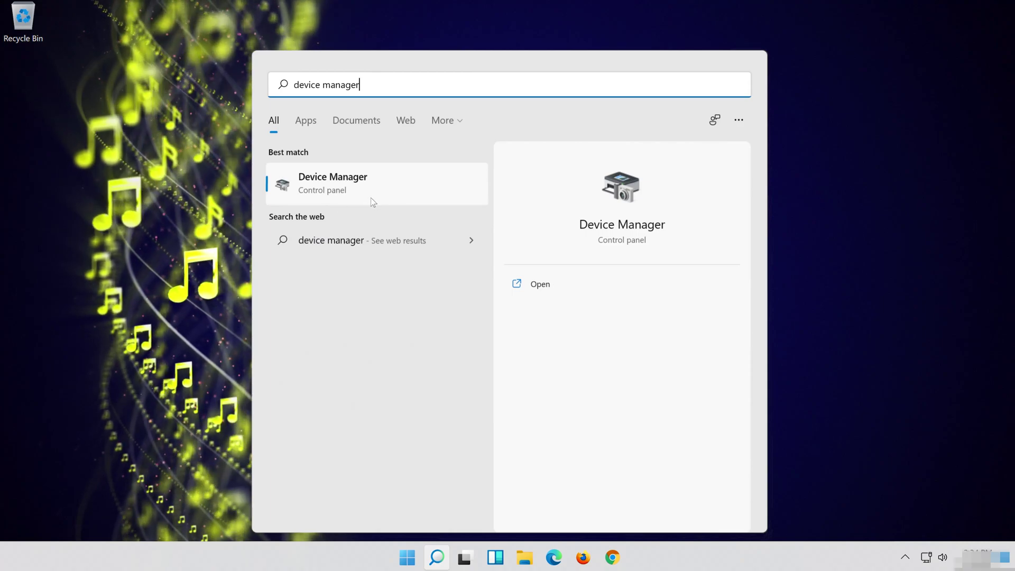
{"action": "left_click", "coordinate": [350, 186]}
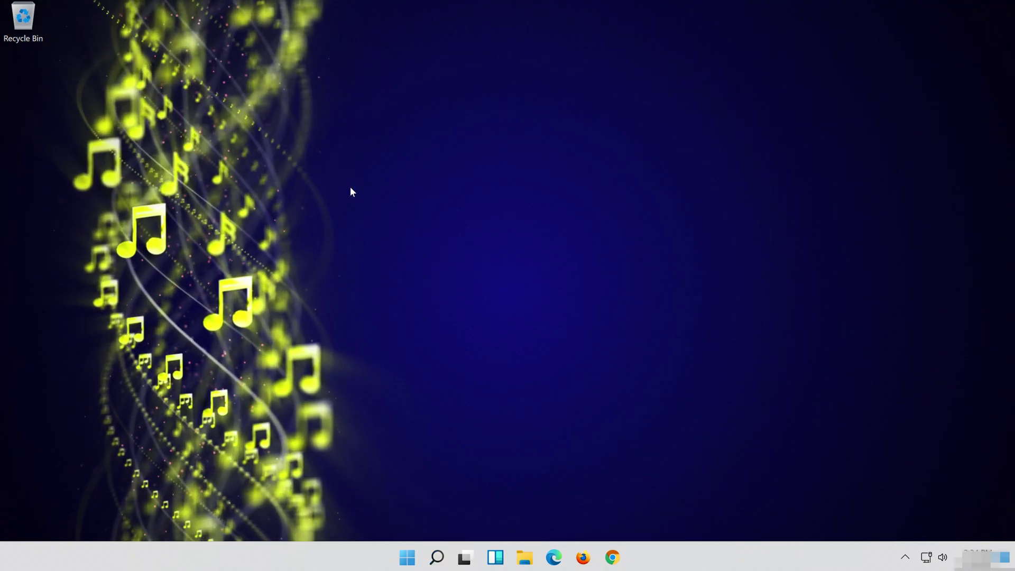
{"action": "left_click_drag", "start_coordinate": [181, 120], "coordinate": [406, 126]}
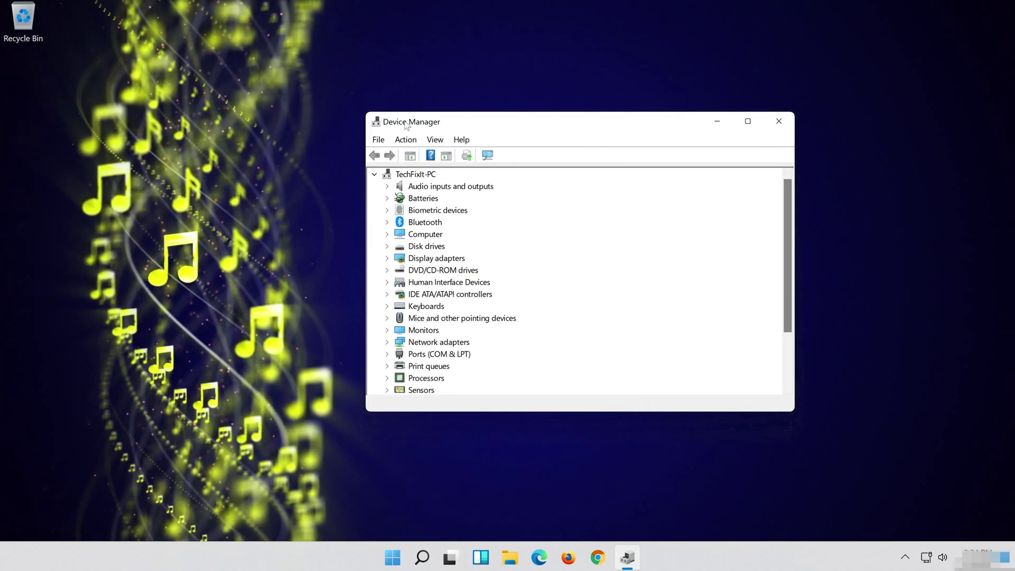
{"action": "scroll", "coordinate": [523, 283], "scroll_direction": "down", "scroll_amount": 1}
{"action": "scroll", "coordinate": [526, 281], "scroll_direction": "down", "scroll_amount": 2}
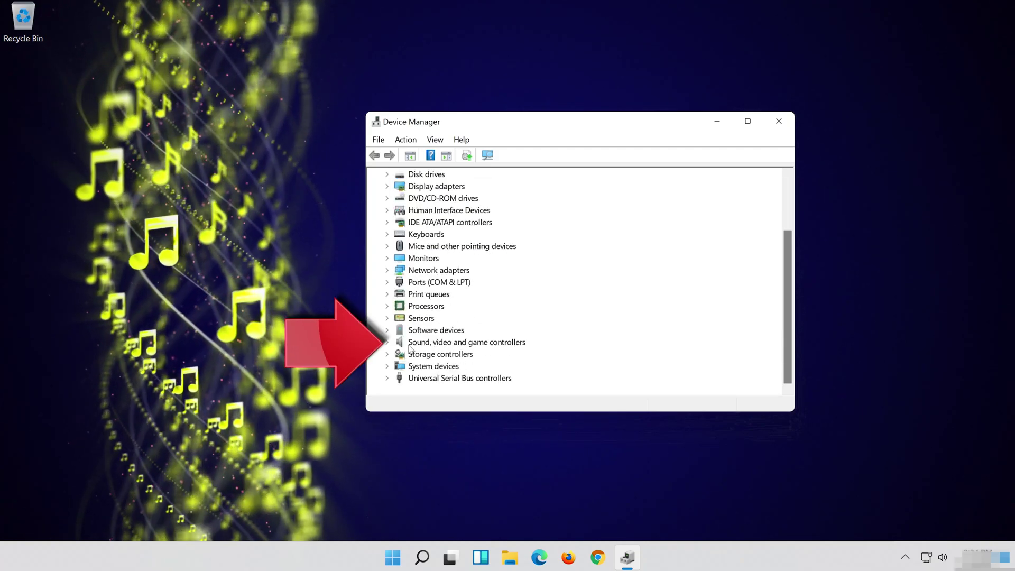
{"action": "left_click", "coordinate": [388, 343]}
{"action": "left_click", "coordinate": [509, 336]}
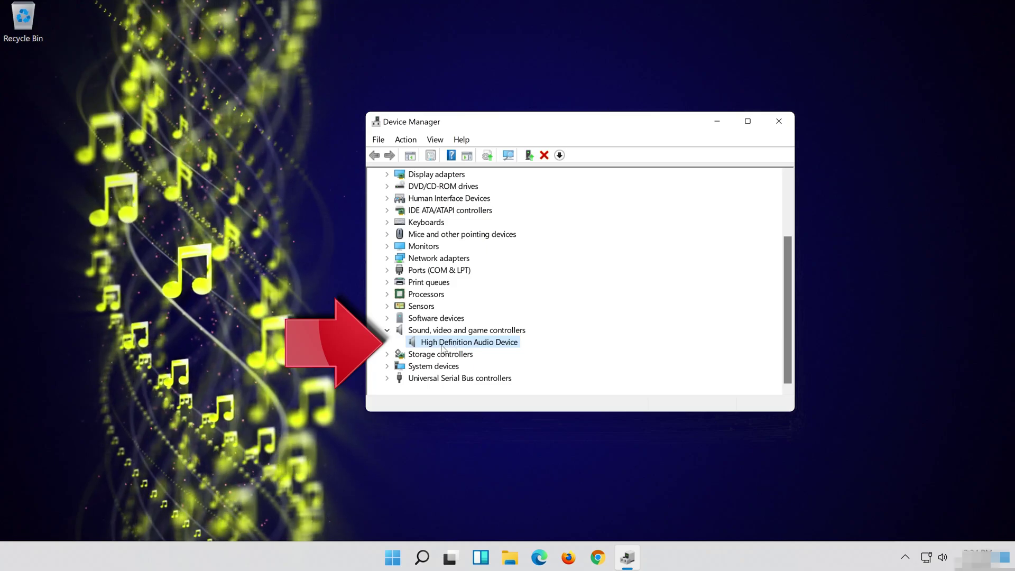
- Uninstall the High Definition Audio Device from its Properties Driver tab and confirm
{"action": "right_click", "coordinate": [469, 346]}
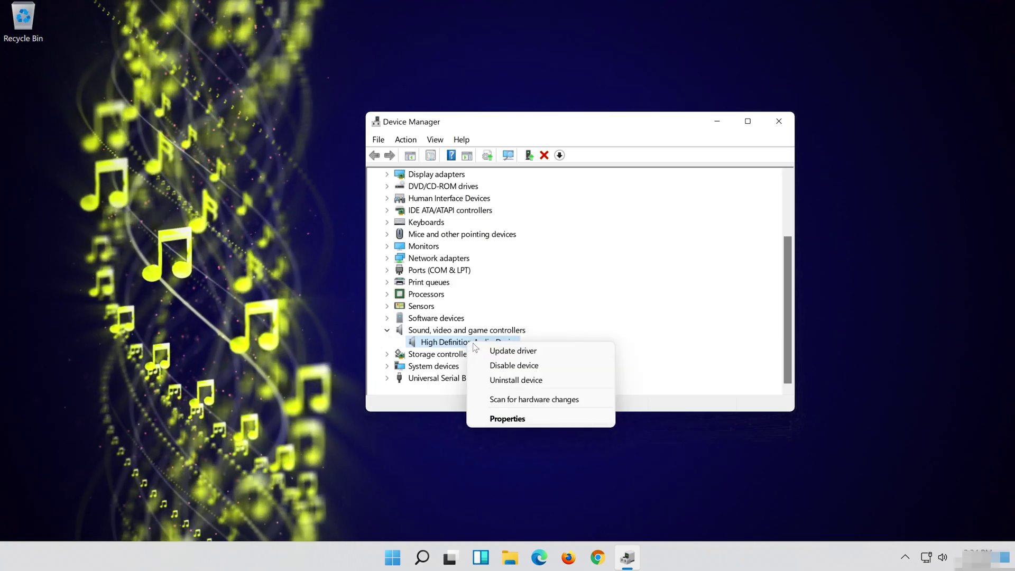
{"action": "left_click", "coordinate": [521, 420]}
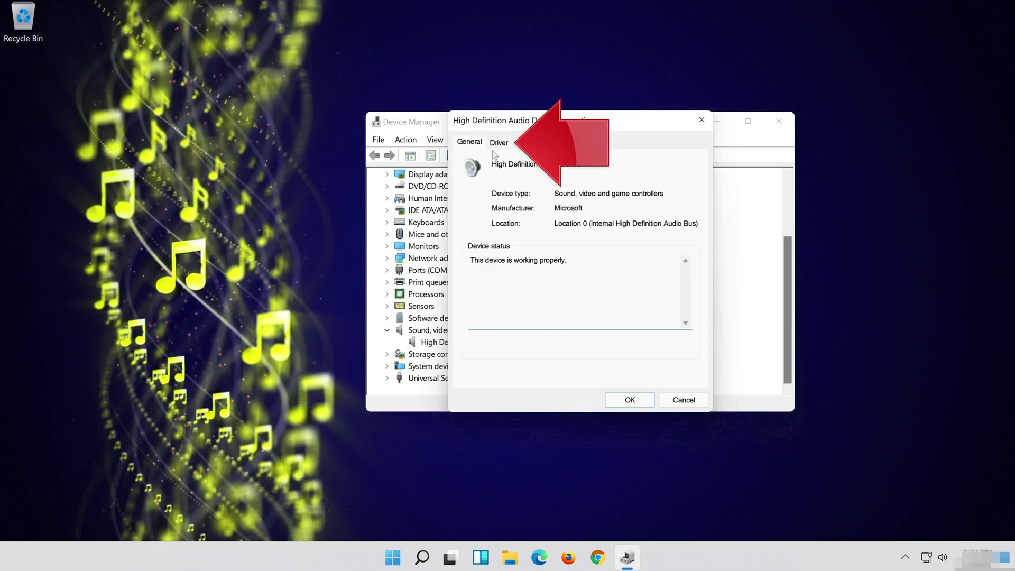
{"action": "left_click", "coordinate": [491, 149]}
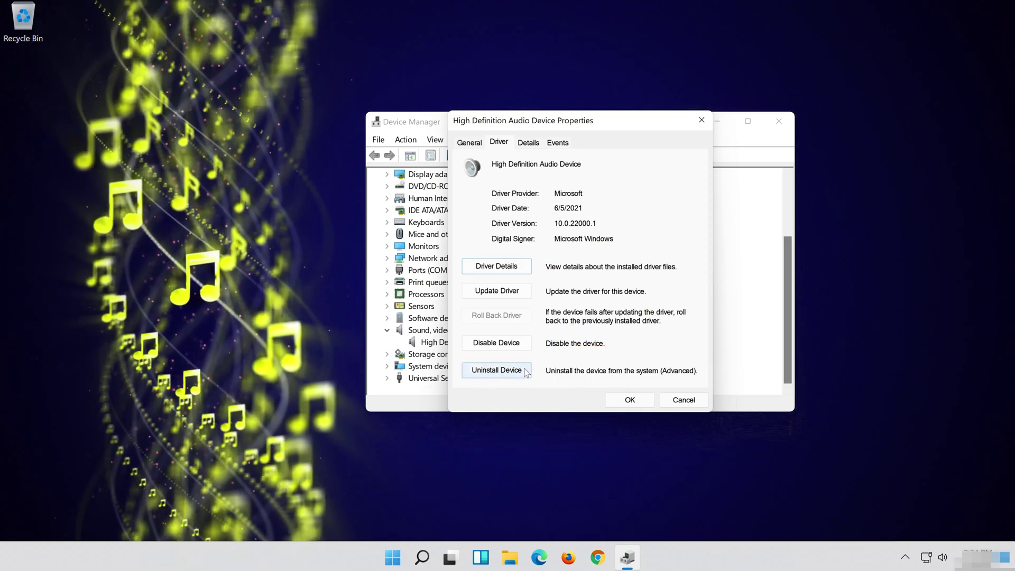
{"action": "left_click", "coordinate": [502, 375]}
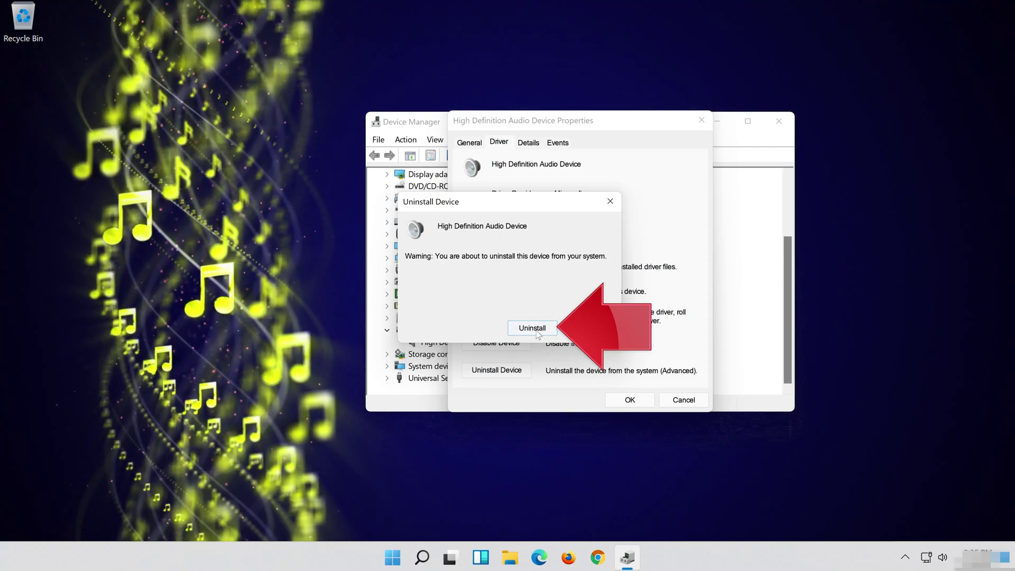
{"action": "left_click", "coordinate": [536, 329]}
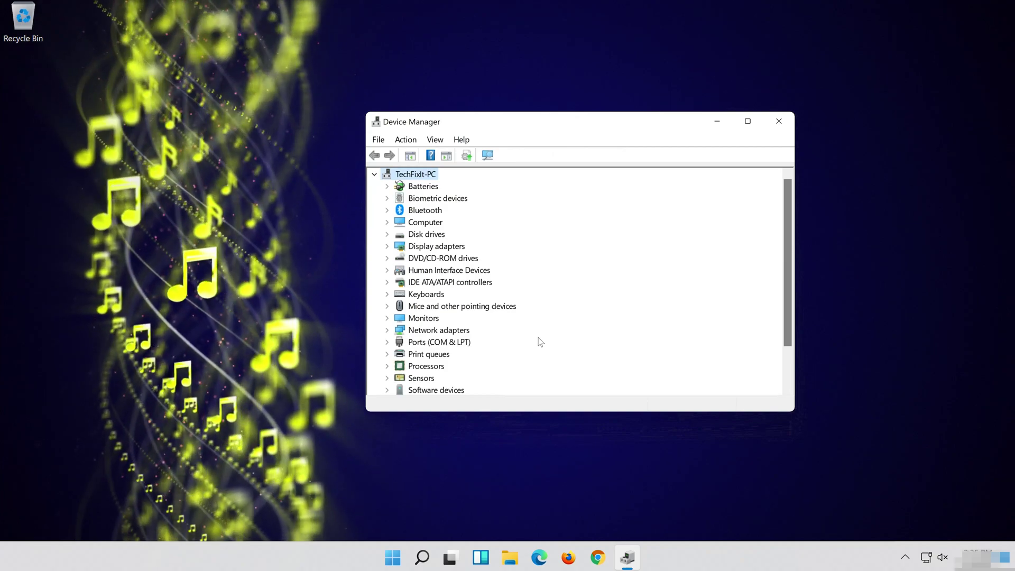
- Close Device Manager and bring up the Start menu power options to restart the PC
{"action": "left_click", "coordinate": [779, 121]}
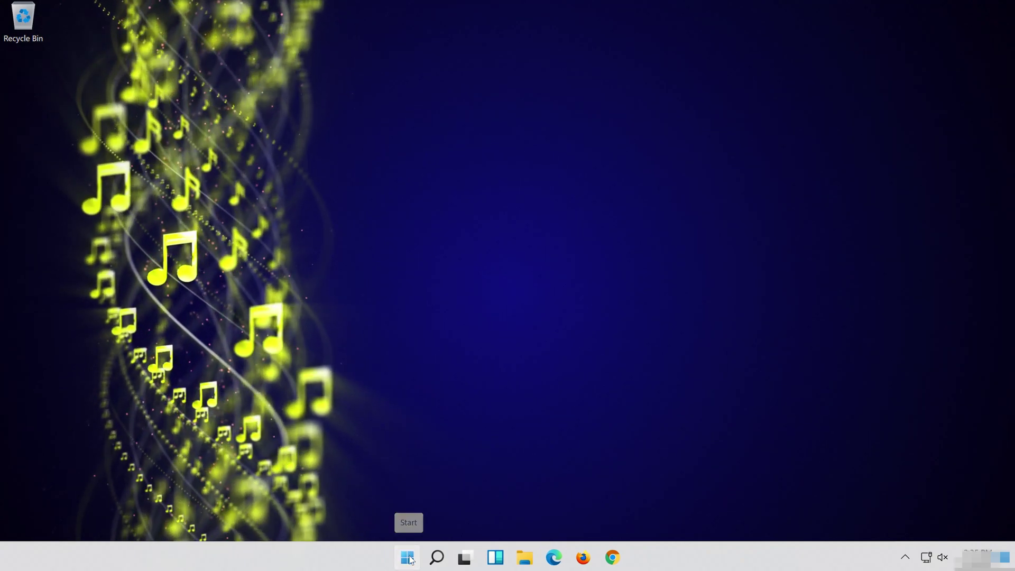
{"action": "left_click", "coordinate": [408, 557]}
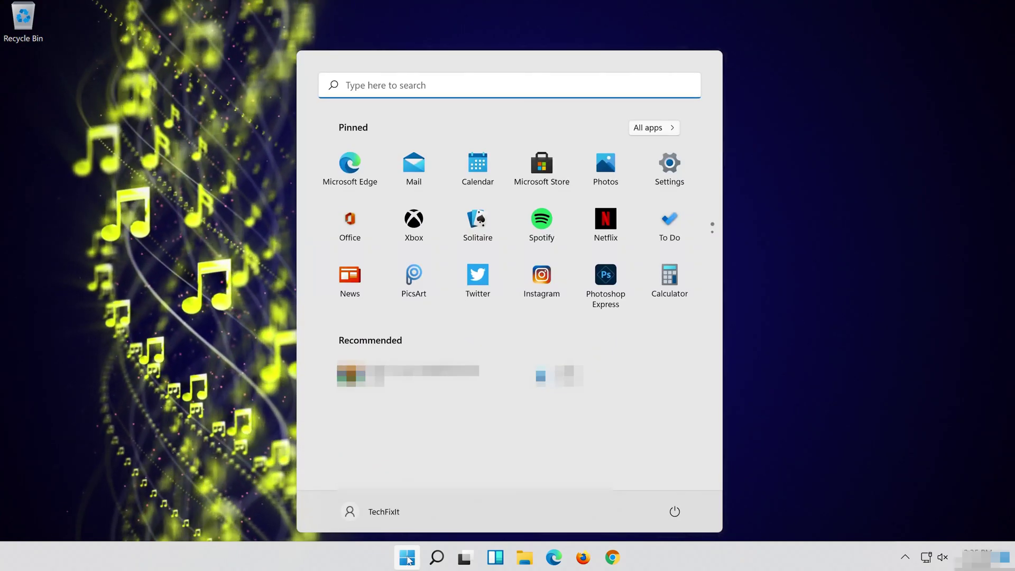
{"action": "left_click", "coordinate": [674, 511]}
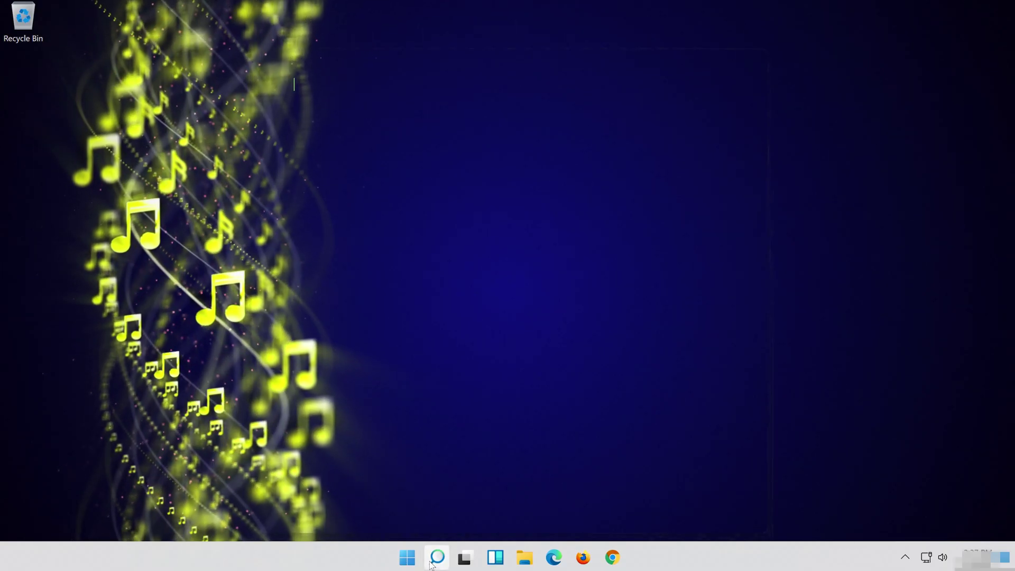
- Reopen Device Manager from Windows search and centre its window
{"action": "left_click", "coordinate": [435, 557]}
{"action": "type", "text": "device manager"}
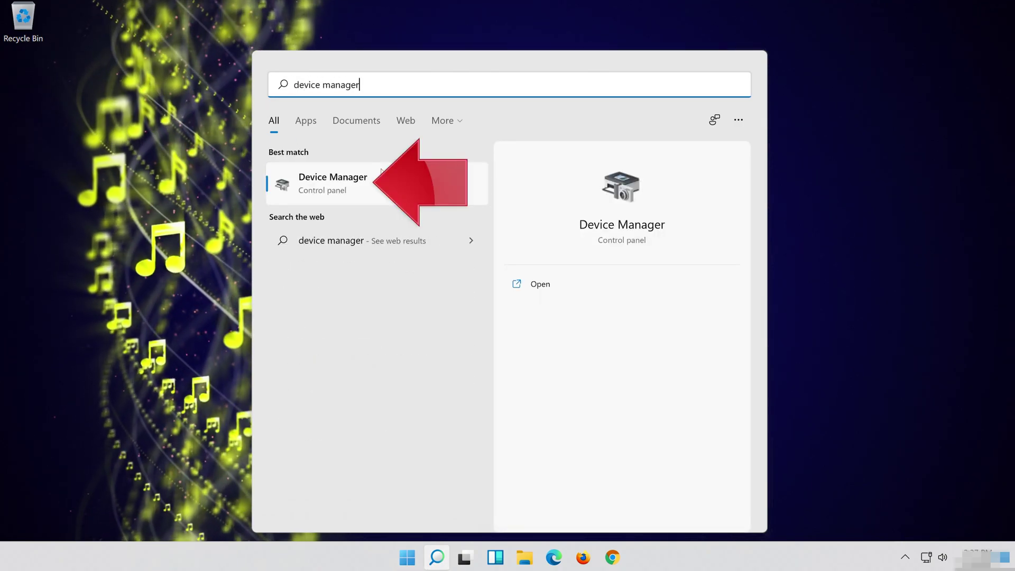
{"action": "left_click", "coordinate": [378, 194]}
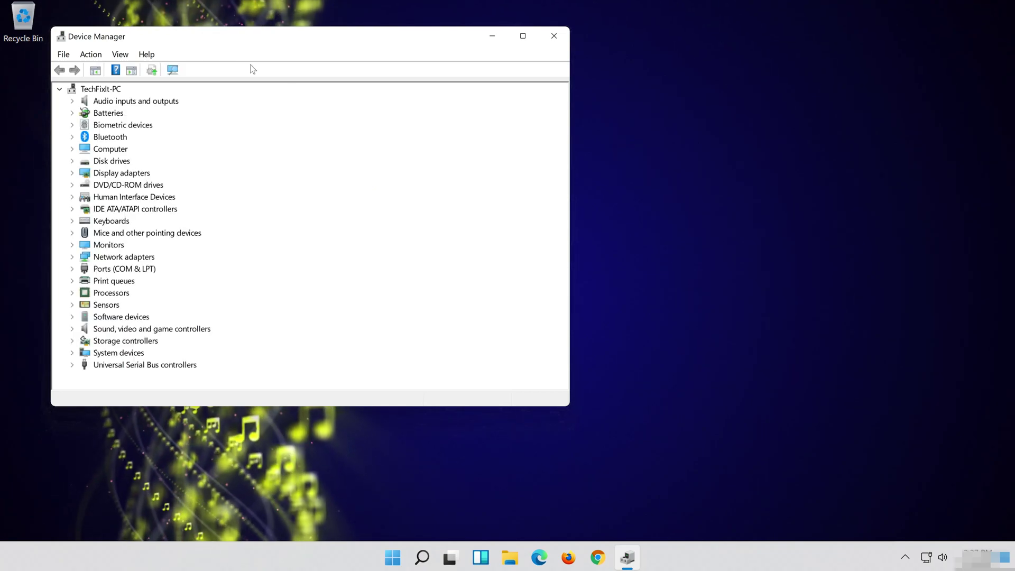
{"action": "left_click_drag", "start_coordinate": [233, 40], "coordinate": [495, 82]}
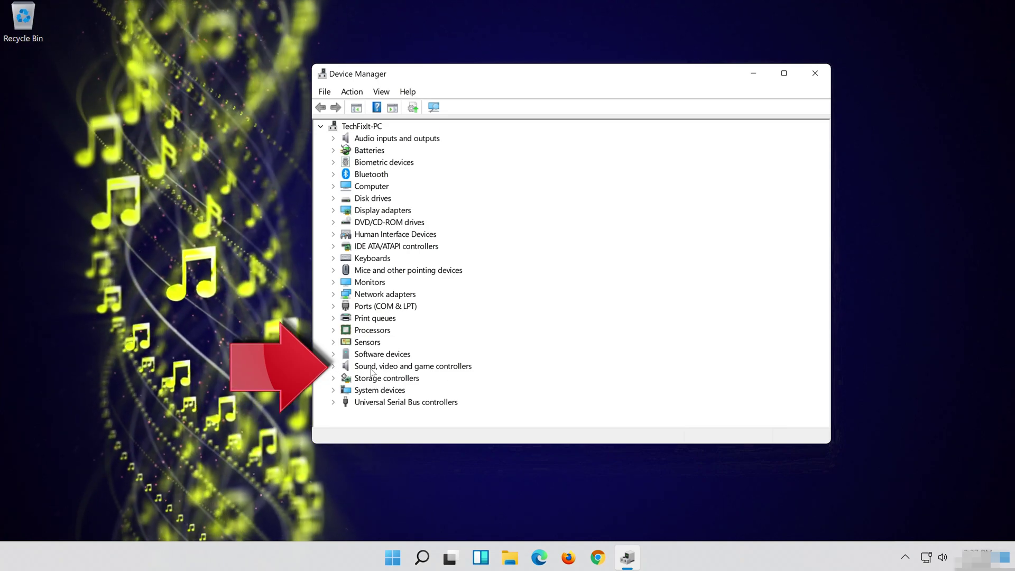
- Open Properties for High Definition Audio Device under Sound, video and game controllers
{"action": "left_click", "coordinate": [333, 366]}
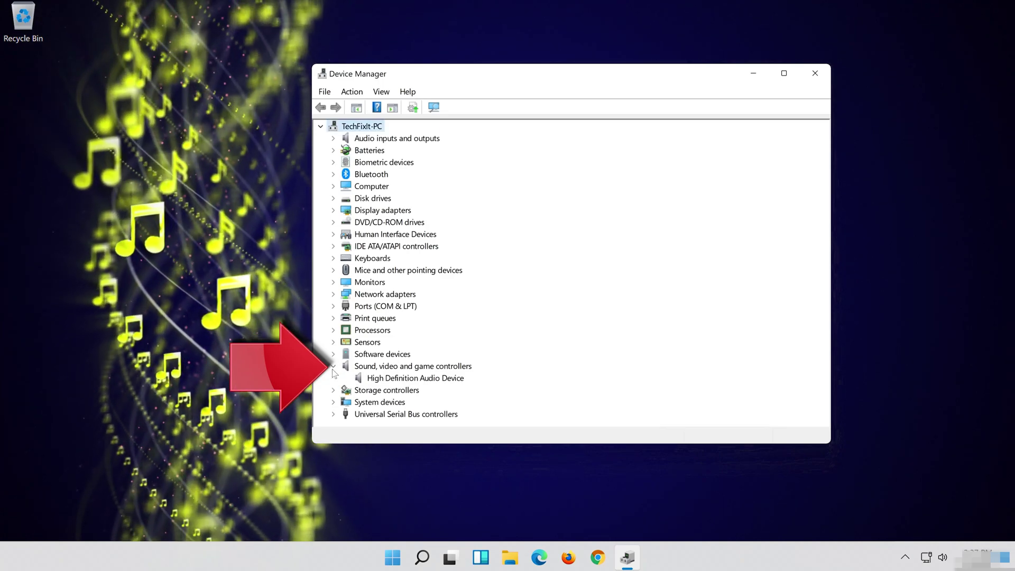
{"action": "left_click", "coordinate": [376, 379]}
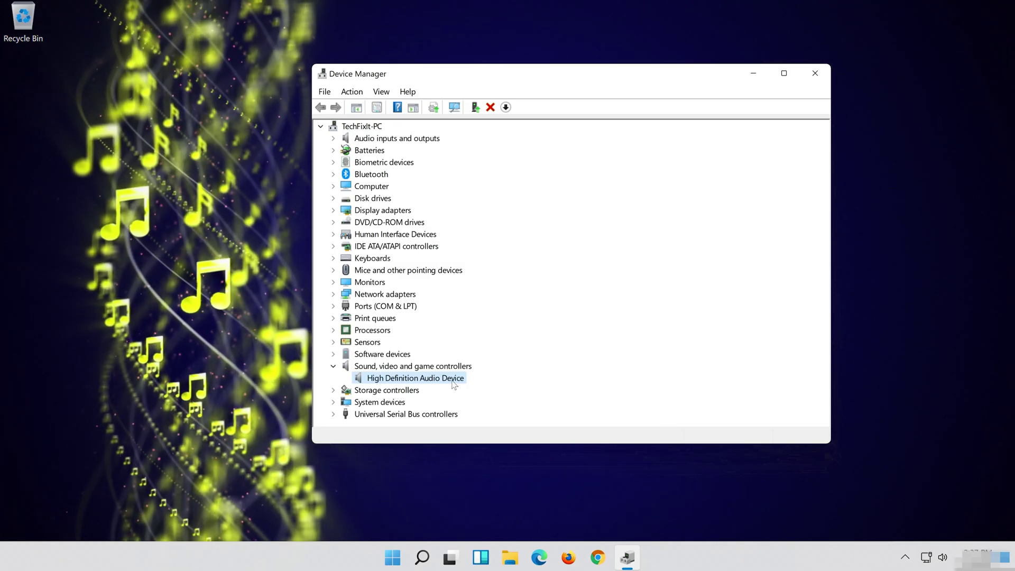
{"action": "right_click", "coordinate": [454, 384]}
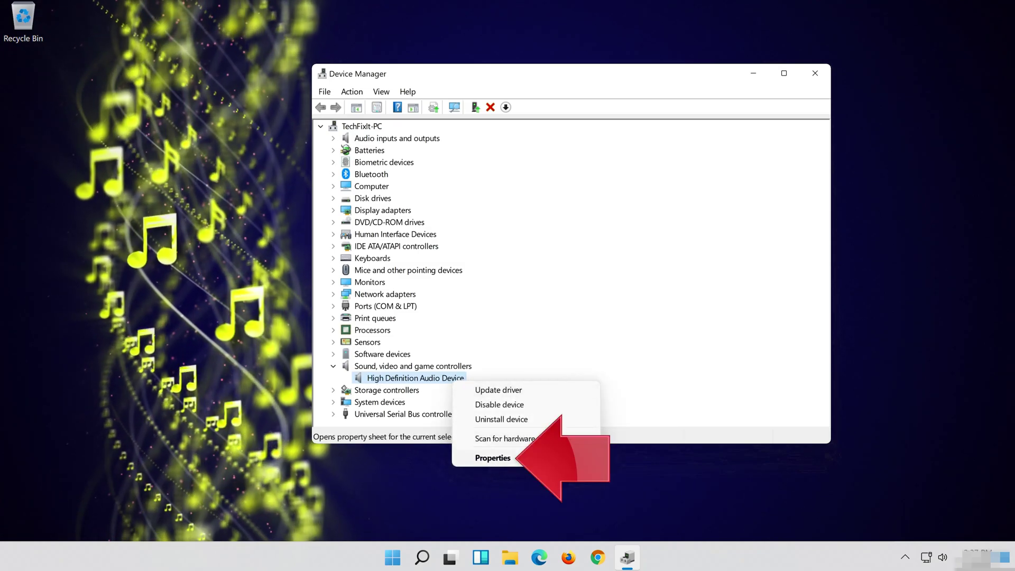
{"action": "left_click", "coordinate": [531, 458]}
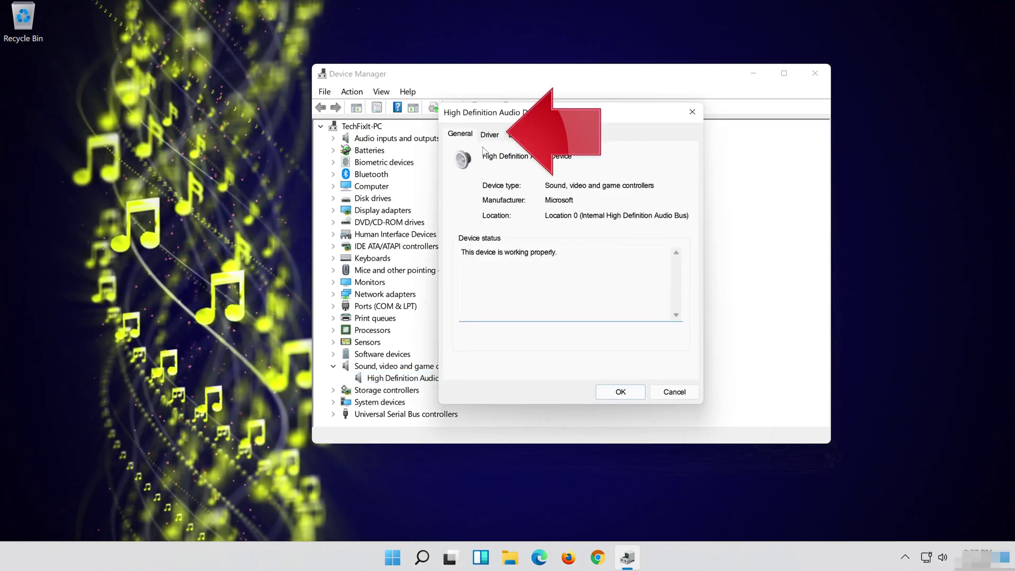
- From the Driver tab, manually pick the High Definition Audio Device driver from the computer's list
{"action": "left_click", "coordinate": [489, 134]}
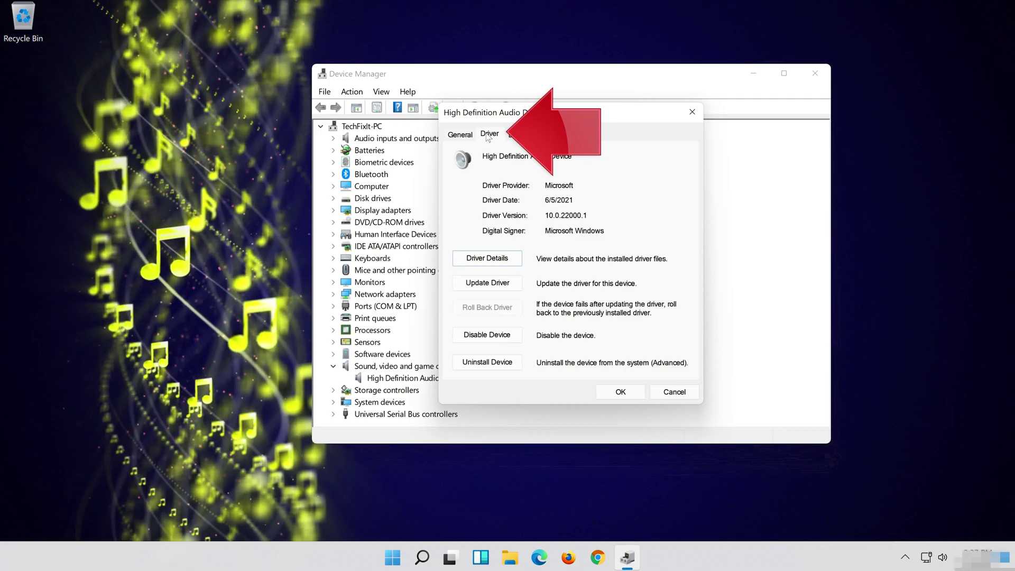
{"action": "left_click", "coordinate": [490, 292]}
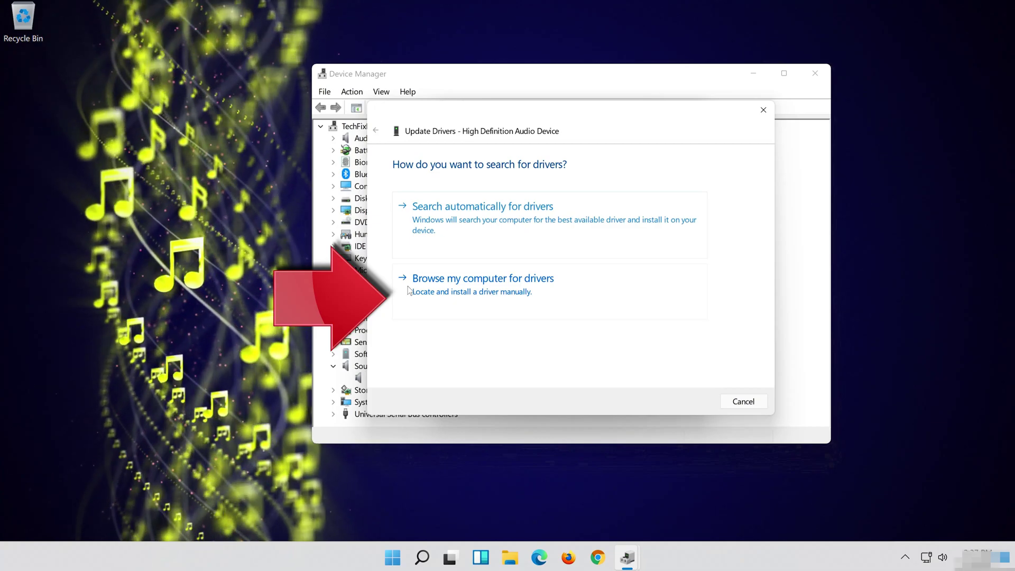
{"action": "left_click", "coordinate": [545, 290]}
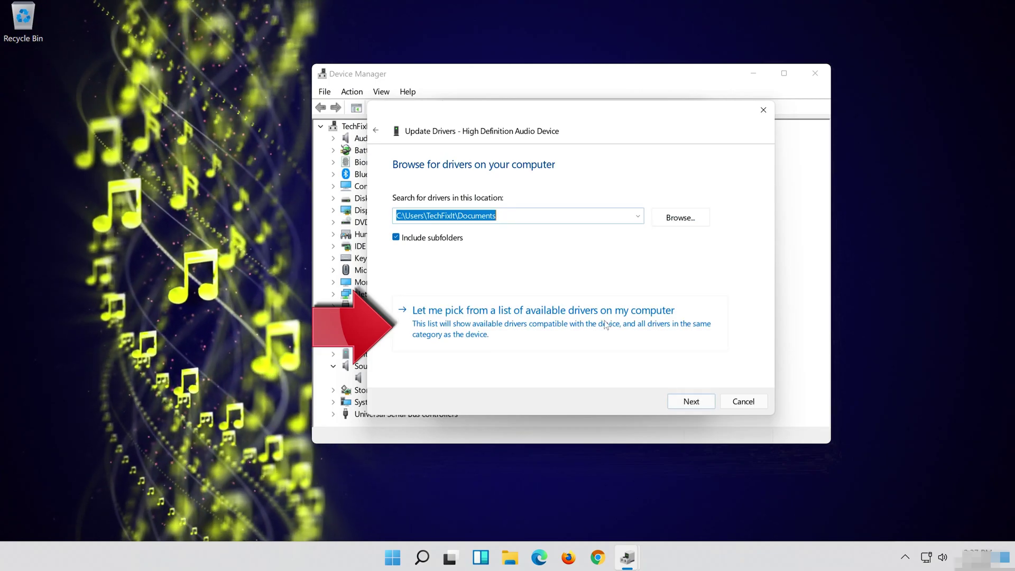
{"action": "left_click", "coordinate": [496, 333]}
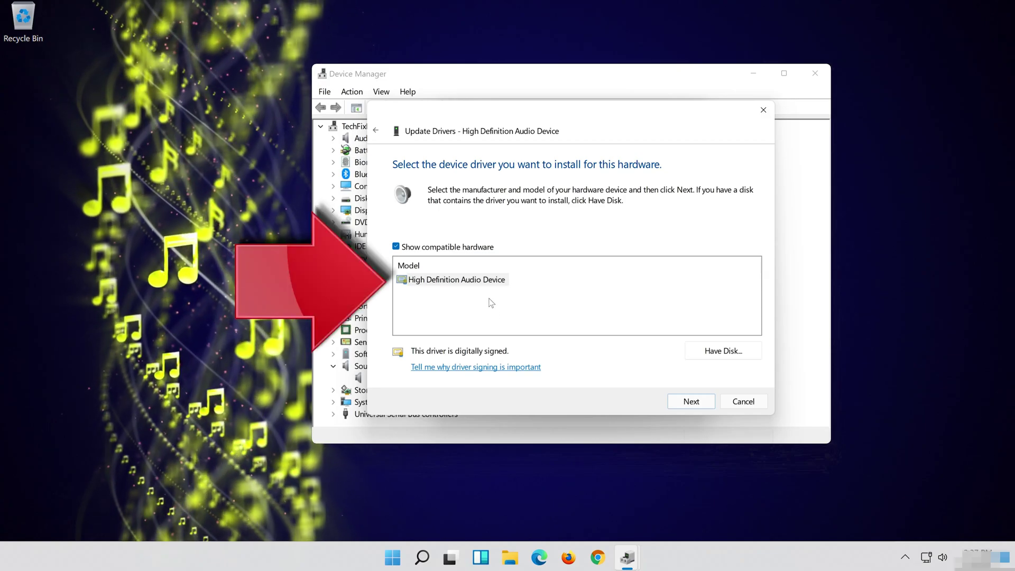
{"action": "left_click", "coordinate": [427, 281]}
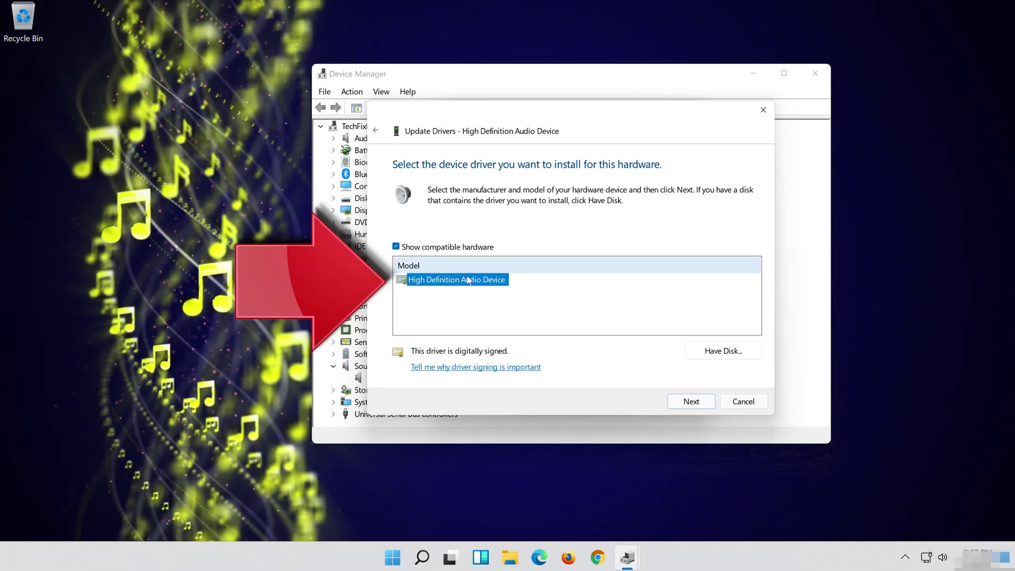
- Install the chosen High Definition Audio Device driver, accepting the unverified-driver warning
{"action": "left_click", "coordinate": [702, 406]}
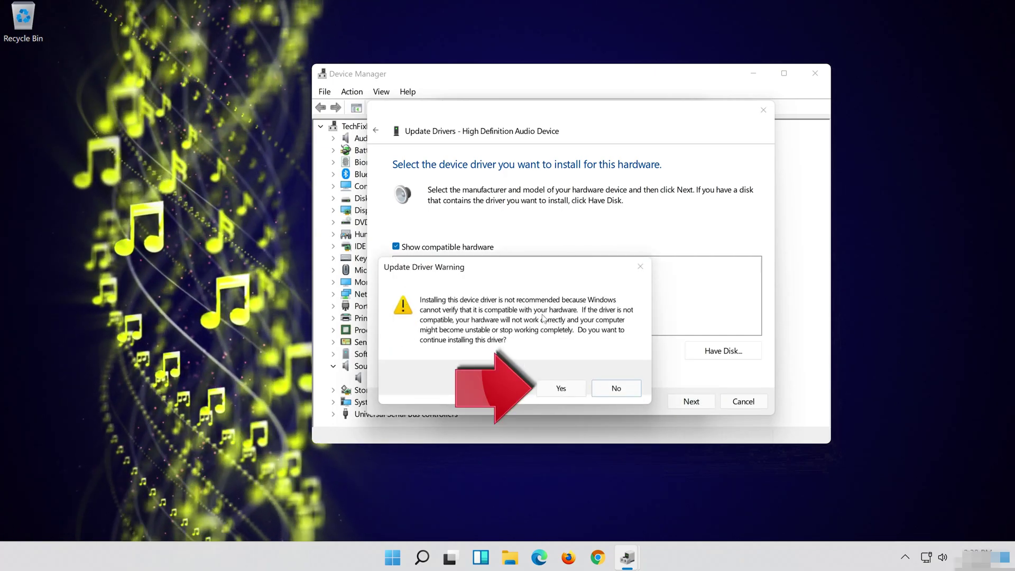
{"action": "left_click", "coordinate": [560, 389]}
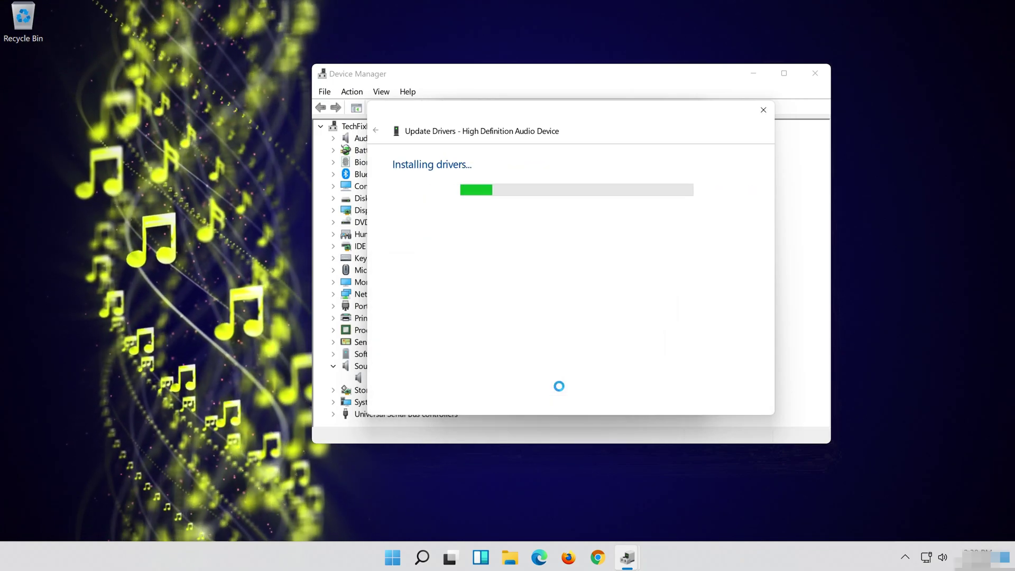